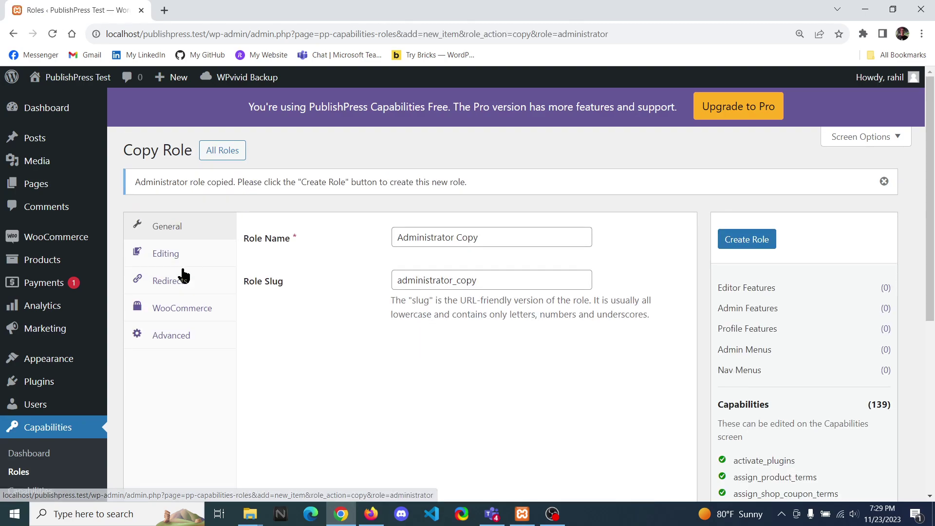
- Create the copied role with the name Administrator Copy
{"action": "triple_click", "coordinate": [468, 239]}
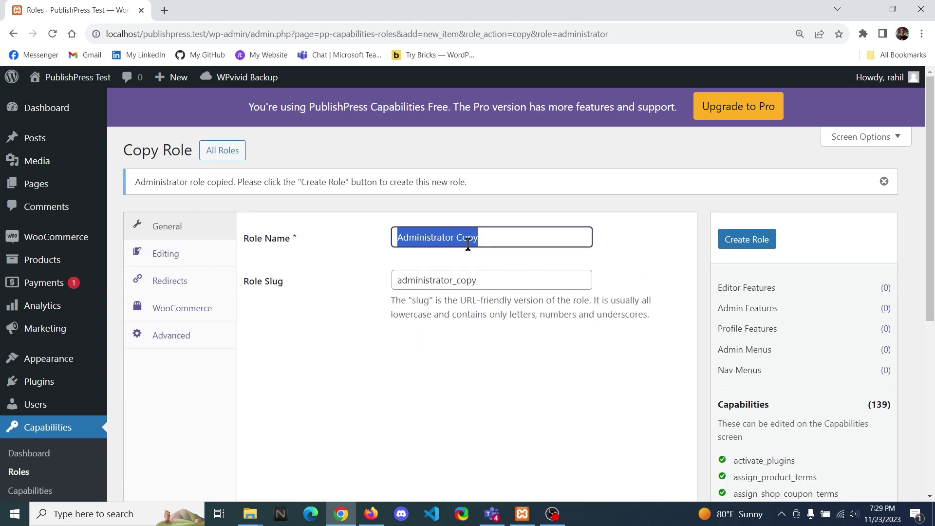
{"action": "left_click", "coordinate": [753, 251]}
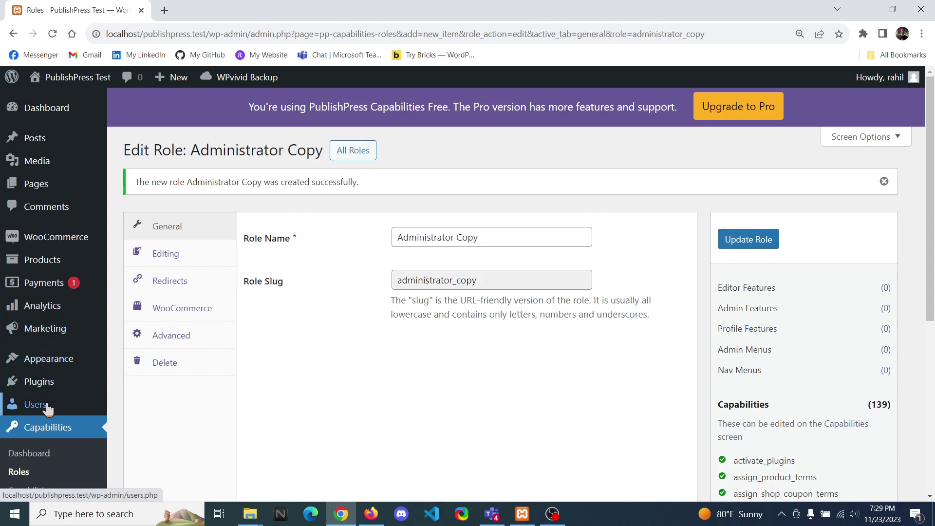
- Open the list of all users and check the roles assigned to the admin account and the test account
{"action": "mouse_move", "coordinate": [46, 404]}
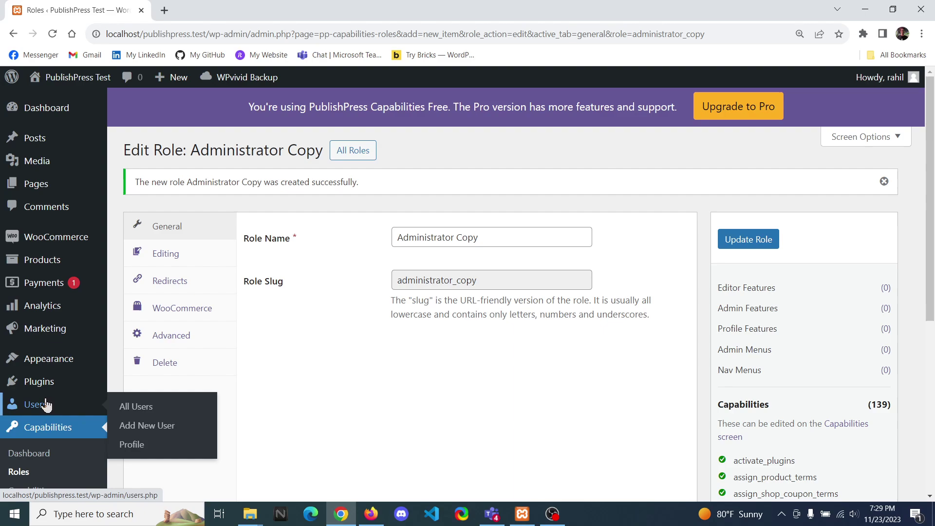
{"action": "left_click", "coordinate": [128, 411]}
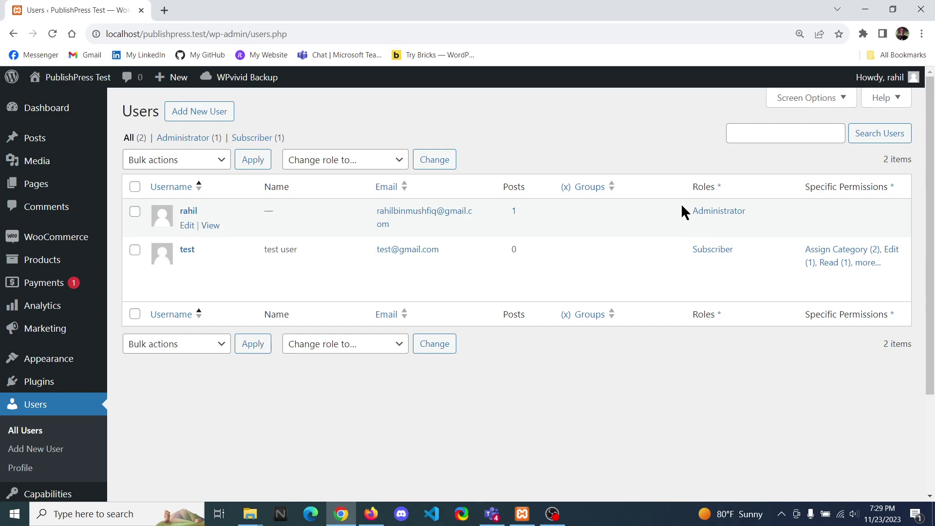
{"action": "left_click_drag", "start_coordinate": [685, 213], "coordinate": [770, 215]}
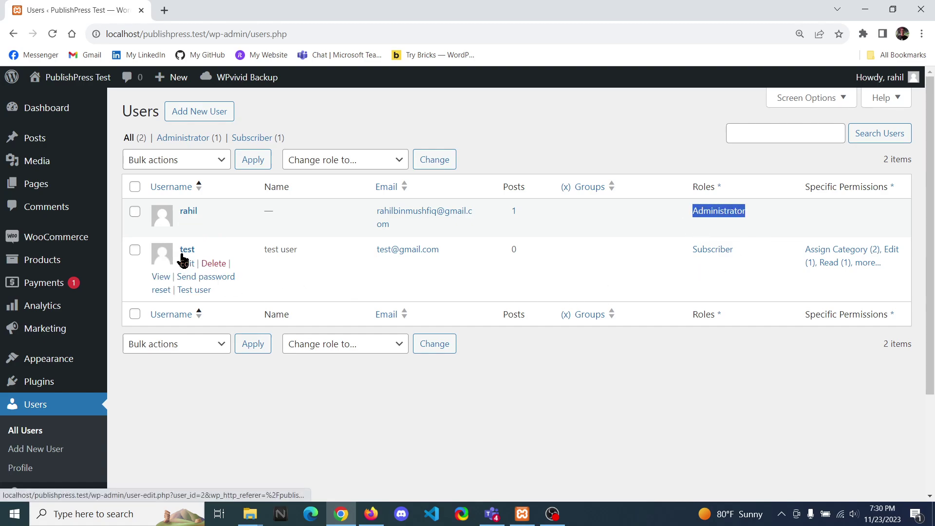
{"action": "left_click_drag", "start_coordinate": [687, 249], "coordinate": [754, 254]}
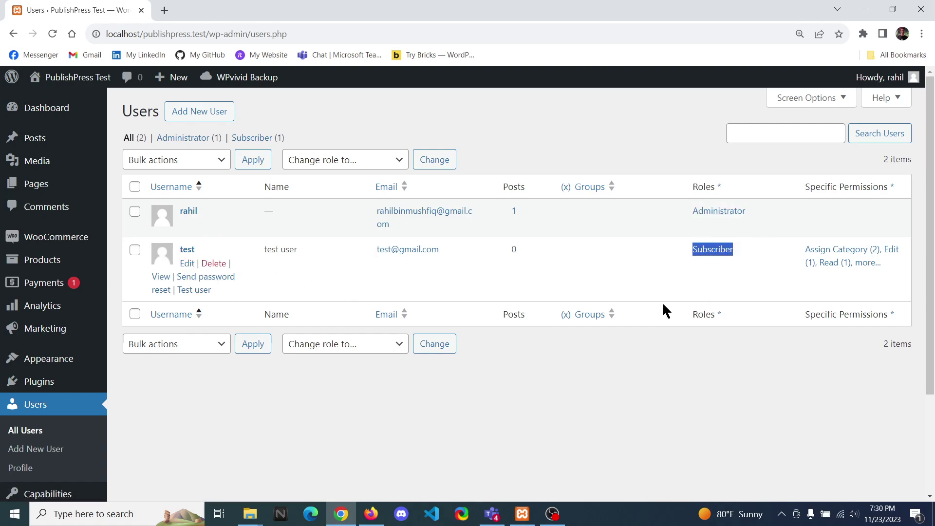
- Edit the test user, set the role to Administrator Copy, and update the user
{"action": "left_click", "coordinate": [186, 264]}
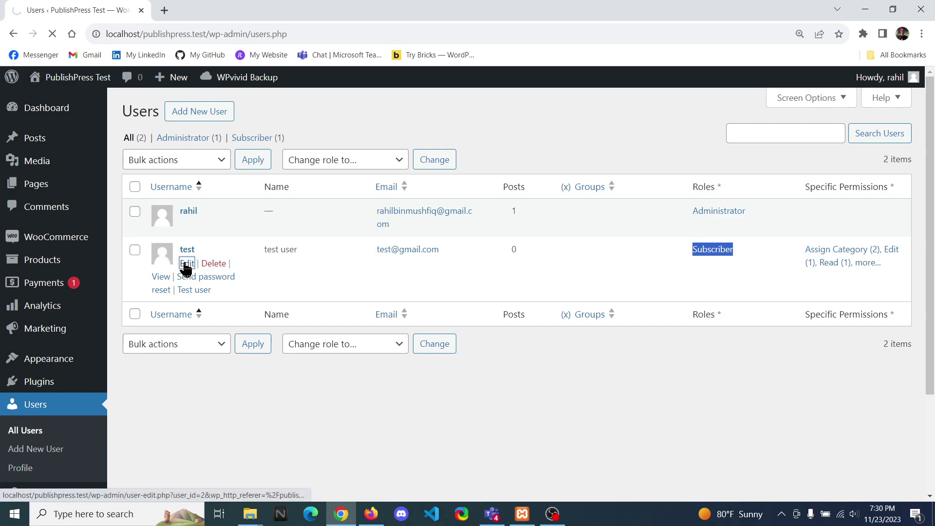
{"action": "scroll", "coordinate": [229, 358], "scroll_direction": "down", "scroll_amount": 1}
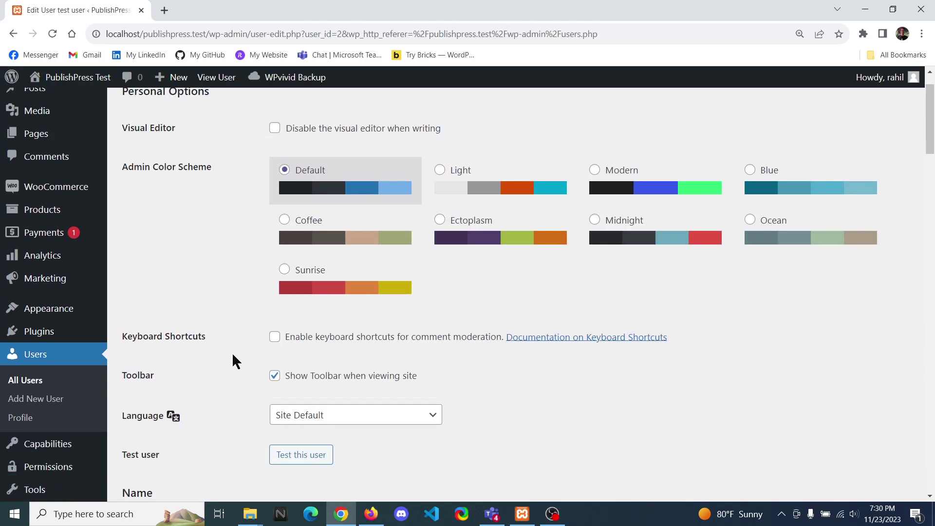
{"action": "scroll", "coordinate": [234, 360], "scroll_direction": "down", "scroll_amount": 6}
{"action": "left_click", "coordinate": [327, 258]}
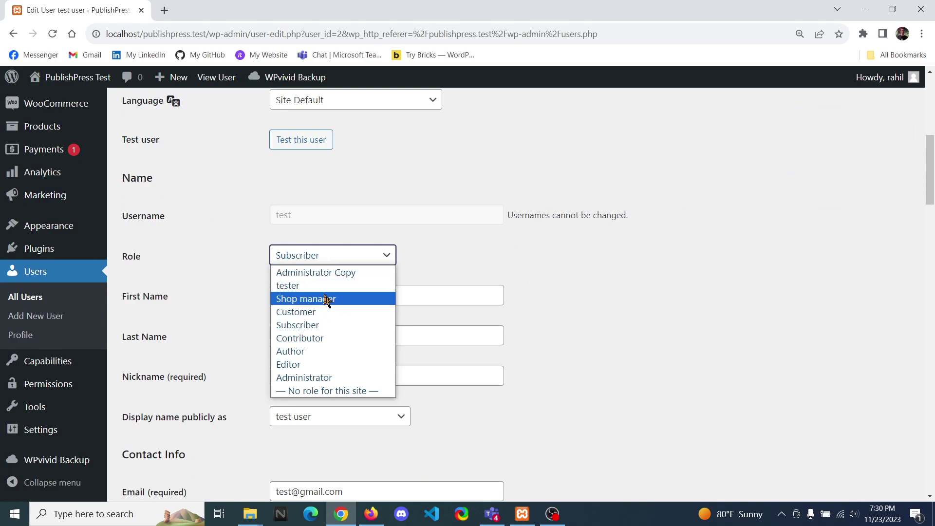
{"action": "left_click", "coordinate": [339, 271]}
{"action": "left_click_drag", "start_coordinate": [930, 174], "coordinate": [930, 457]}
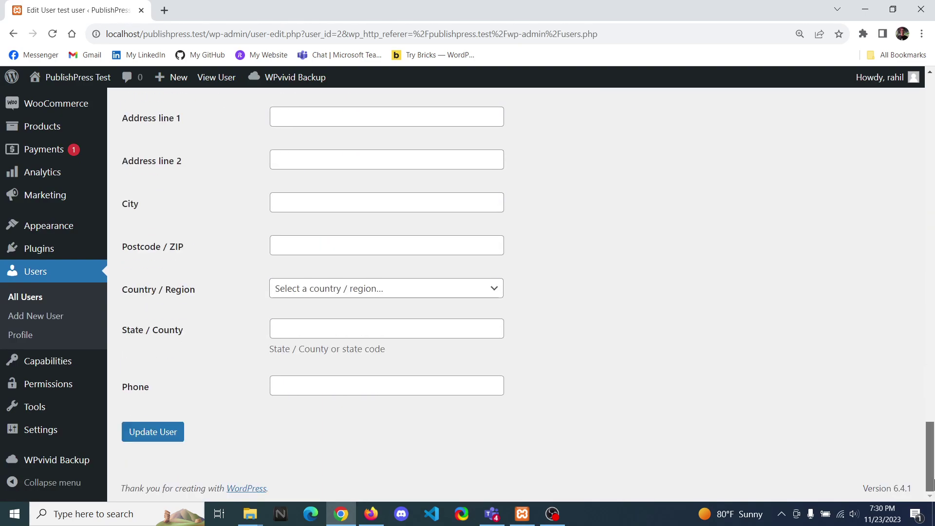
{"action": "left_click", "coordinate": [168, 433]}
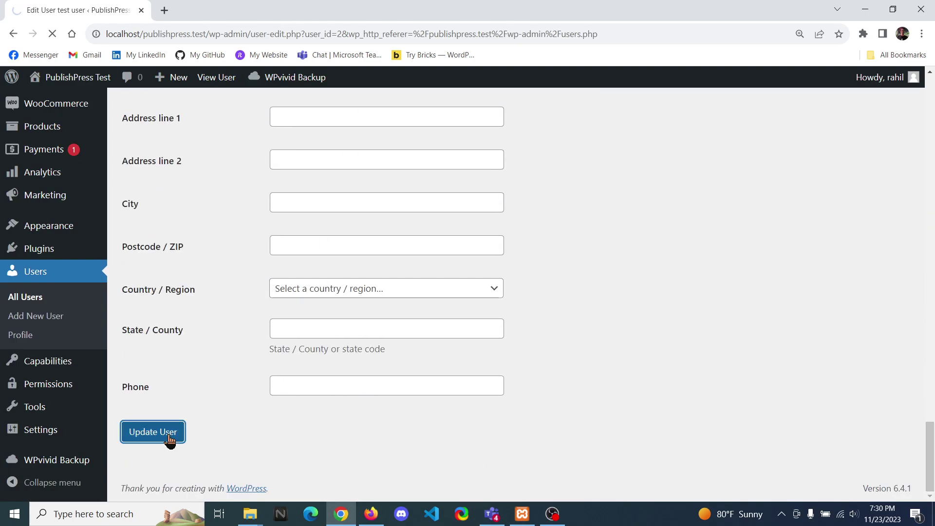
- Switch to Firefox and open the site's wp-admin dashboard as the test user
{"action": "left_click", "coordinate": [368, 514]}
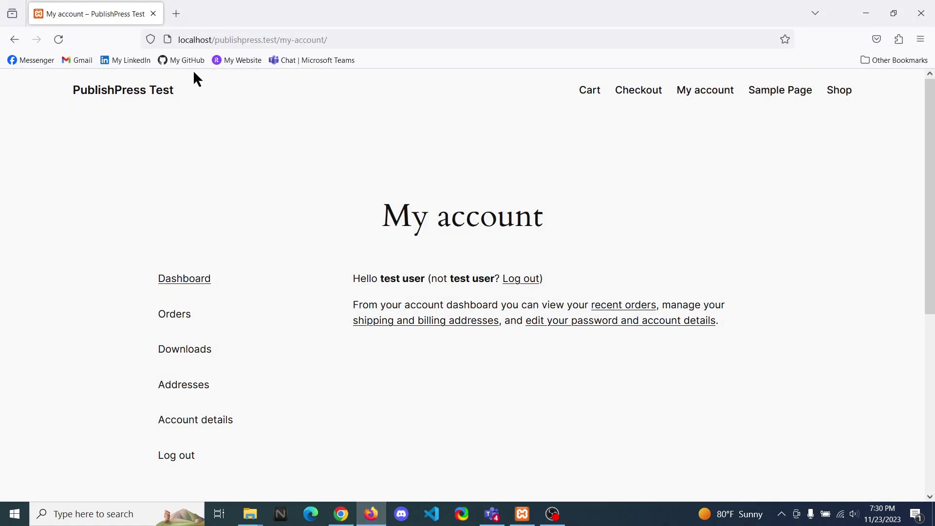
{"action": "left_click", "coordinate": [286, 39]}
{"action": "left_click_drag", "start_coordinate": [280, 39], "coordinate": [329, 39]}
{"action": "type", "text": "w"}
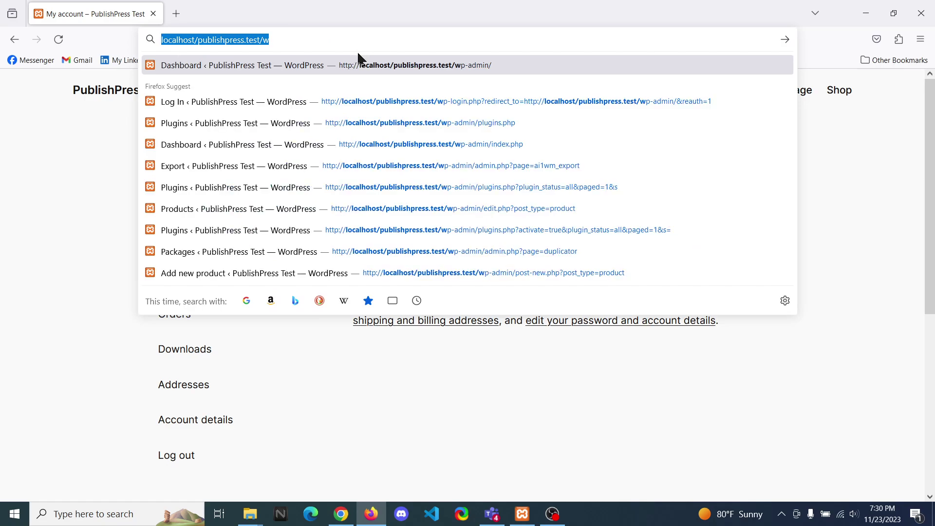
{"action": "left_click", "coordinate": [427, 67]}
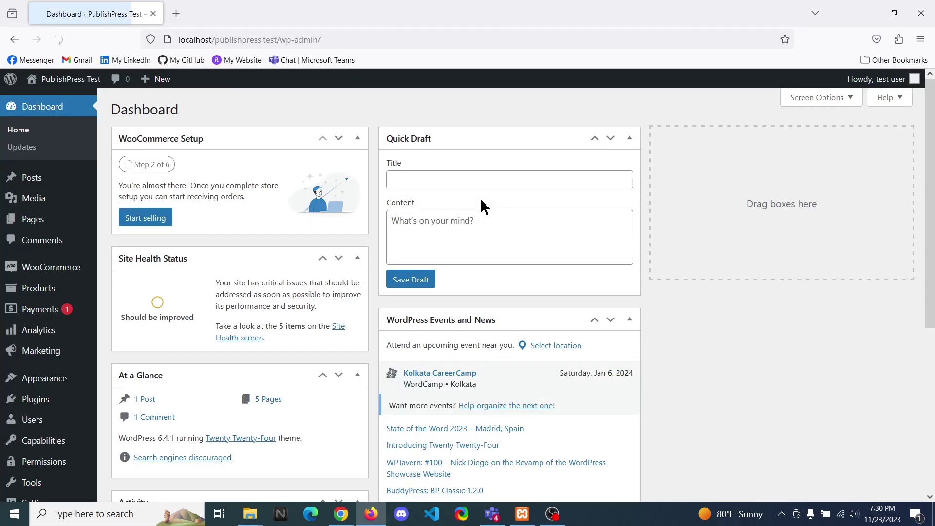
- Review the admin menu items available to the test user and open the installed plugins list
{"action": "mouse_move", "coordinate": [884, 79]}
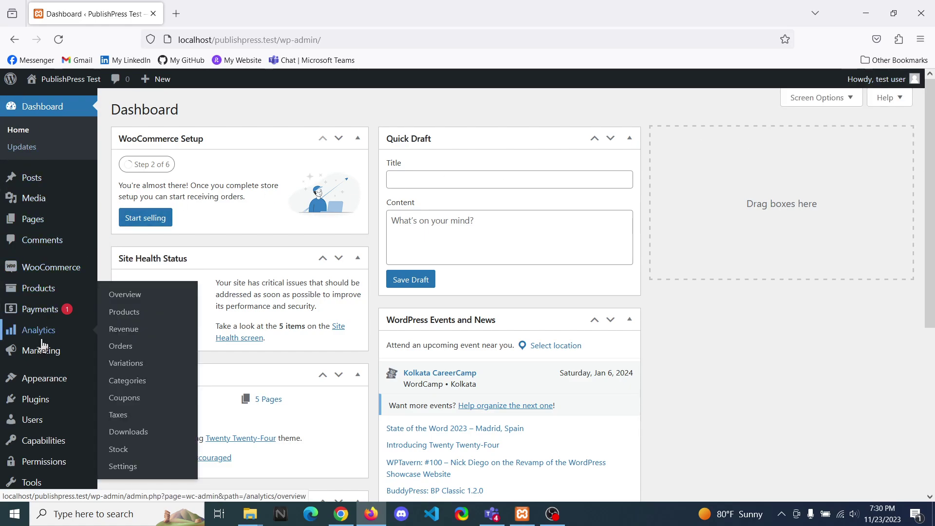
{"action": "mouse_move", "coordinate": [42, 286]}
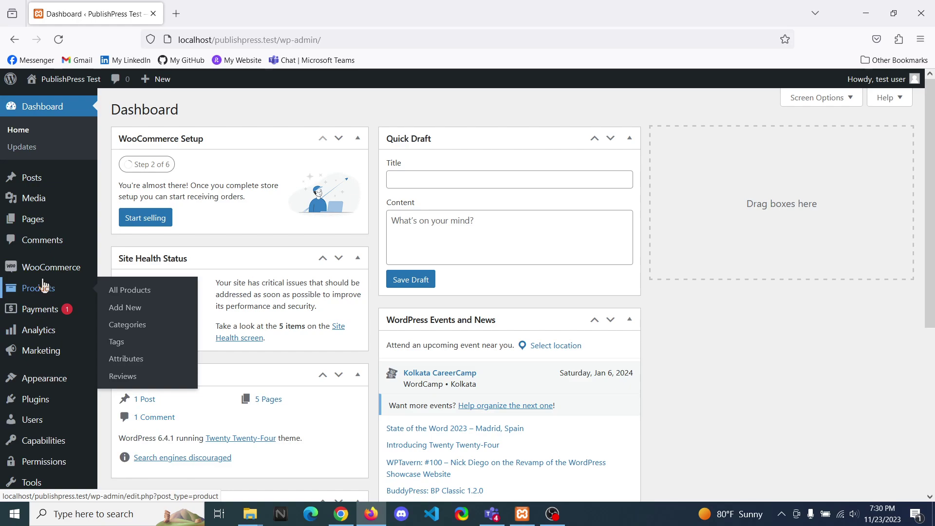
{"action": "scroll", "coordinate": [47, 287], "scroll_direction": "down", "scroll_amount": 4}
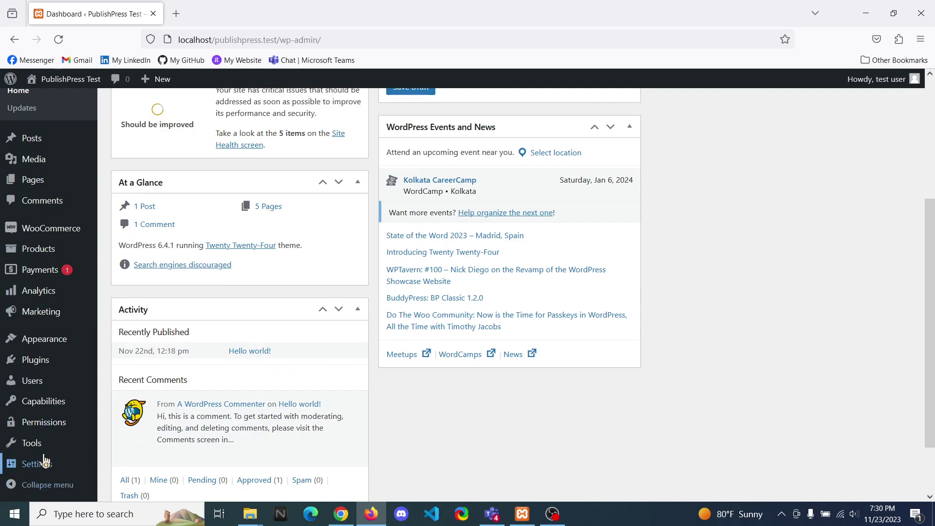
{"action": "mouse_move", "coordinate": [46, 405]}
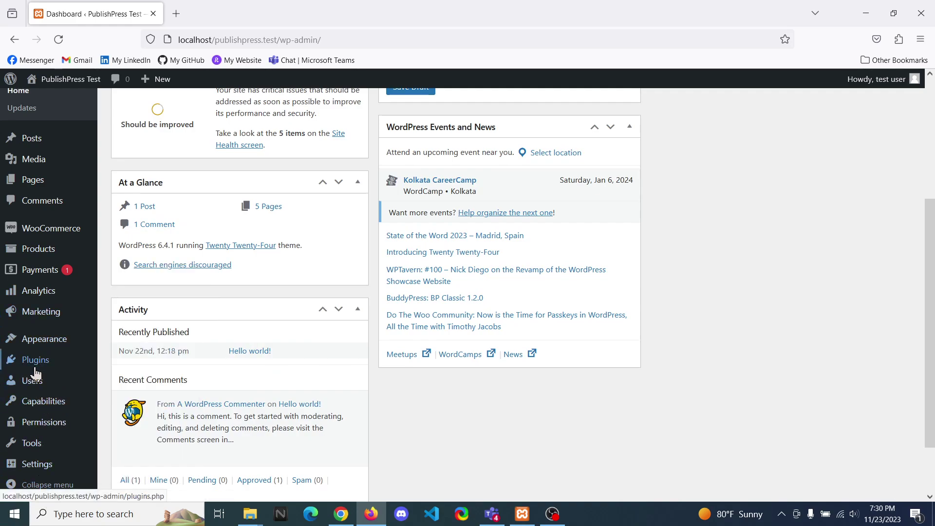
{"action": "mouse_move", "coordinate": [33, 362]}
{"action": "left_click", "coordinate": [129, 368]}
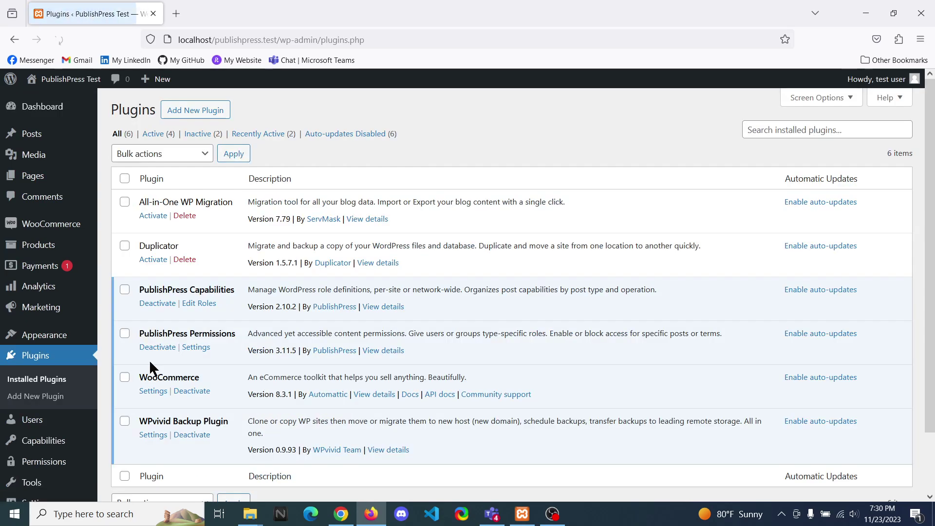
- Try to open the WPvivid Backup Plugin settings in a new tab, read the page, and close that tab
{"action": "scroll", "coordinate": [177, 355], "scroll_direction": "down", "scroll_amount": 2}
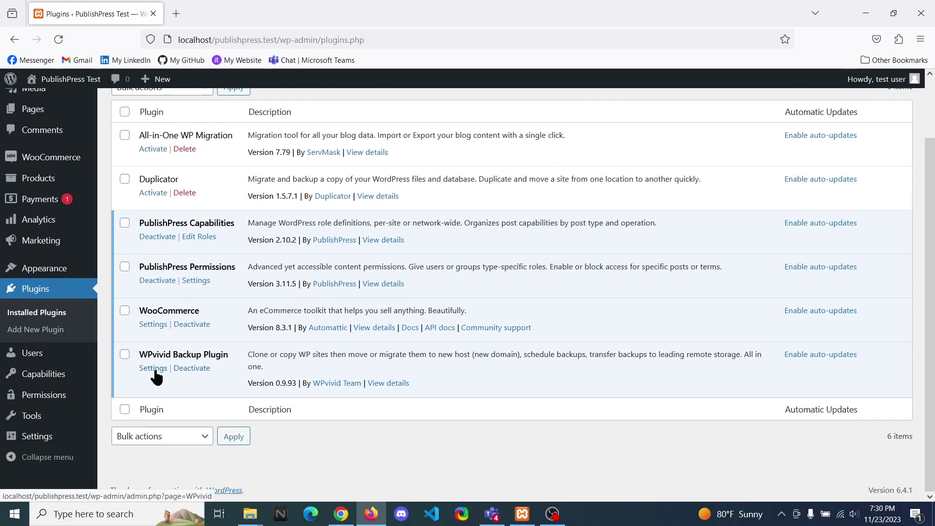
{"action": "middle_click", "coordinate": [152, 370]}
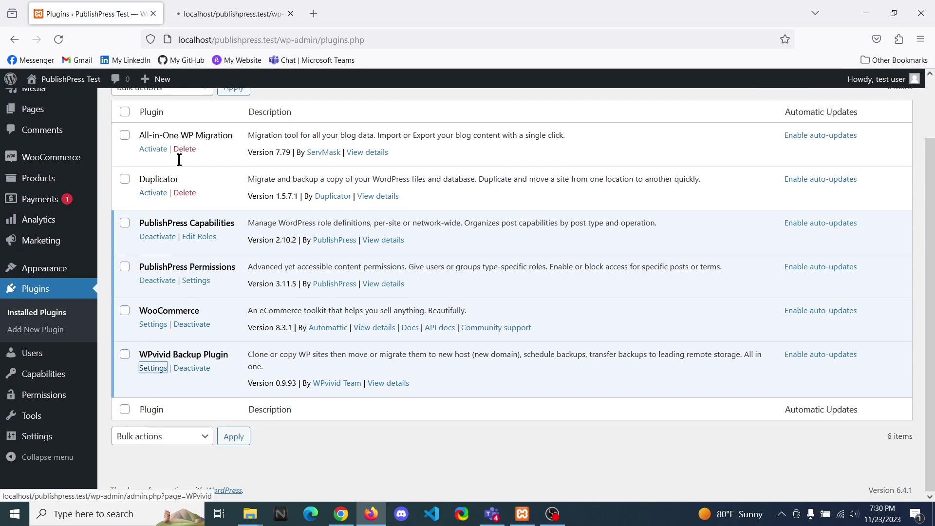
{"action": "left_click", "coordinate": [210, 14]}
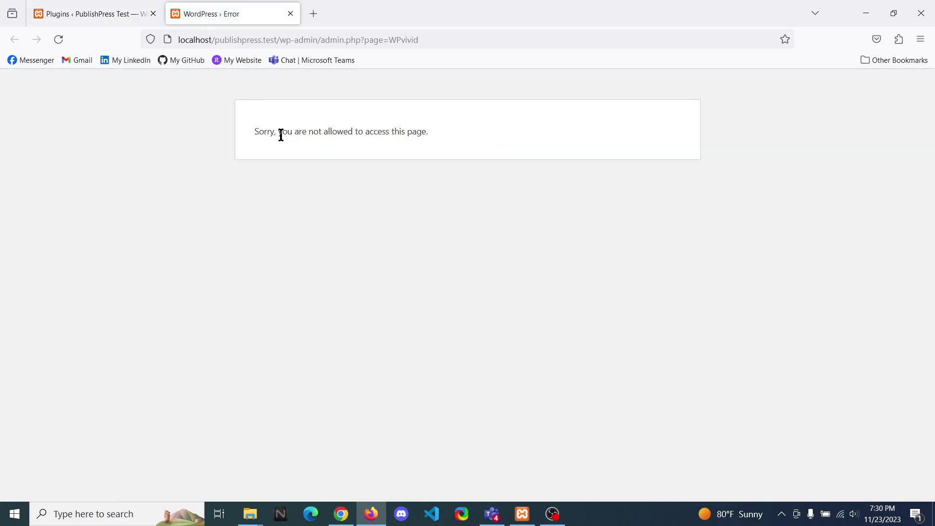
{"action": "left_click_drag", "start_coordinate": [281, 135], "coordinate": [441, 136]}
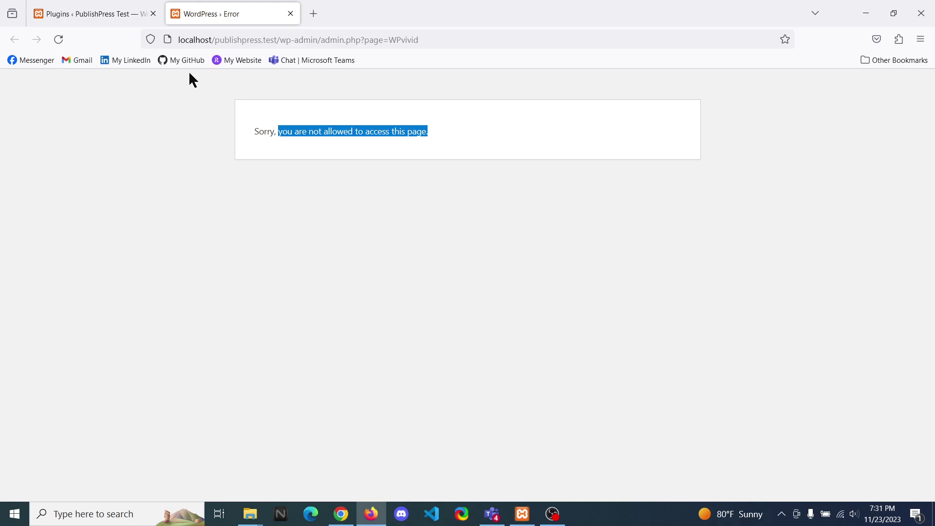
{"action": "middle_click", "coordinate": [202, 13]}
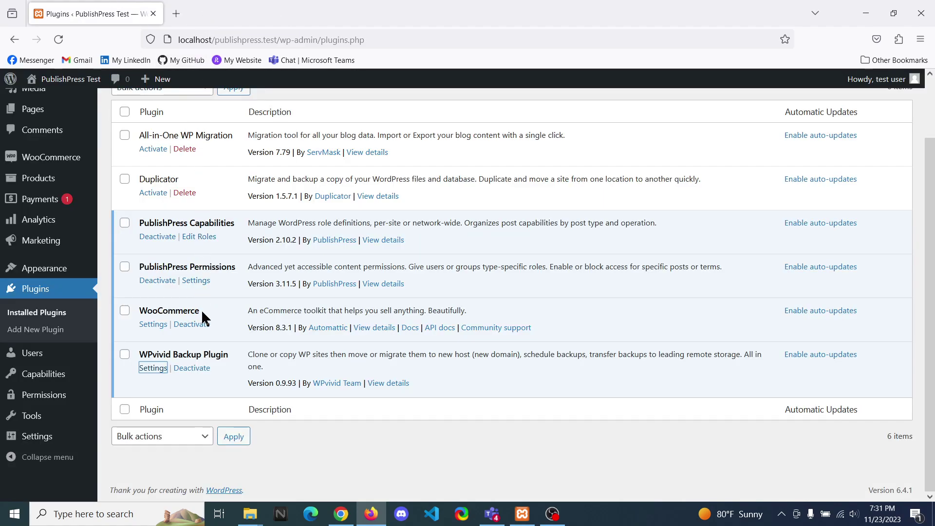
- Activate the All-in-One WP Migration and Duplicator plugins
{"action": "scroll", "coordinate": [203, 319], "scroll_direction": "up", "scroll_amount": 2}
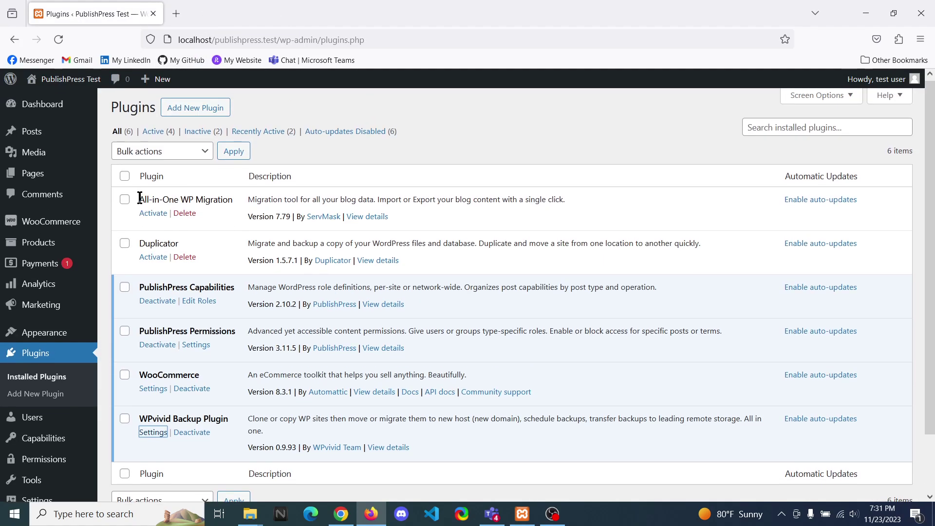
{"action": "left_click_drag", "start_coordinate": [140, 198], "coordinate": [223, 202]}
{"action": "left_click_drag", "start_coordinate": [137, 243], "coordinate": [168, 249]}
{"action": "left_click", "coordinate": [153, 213]}
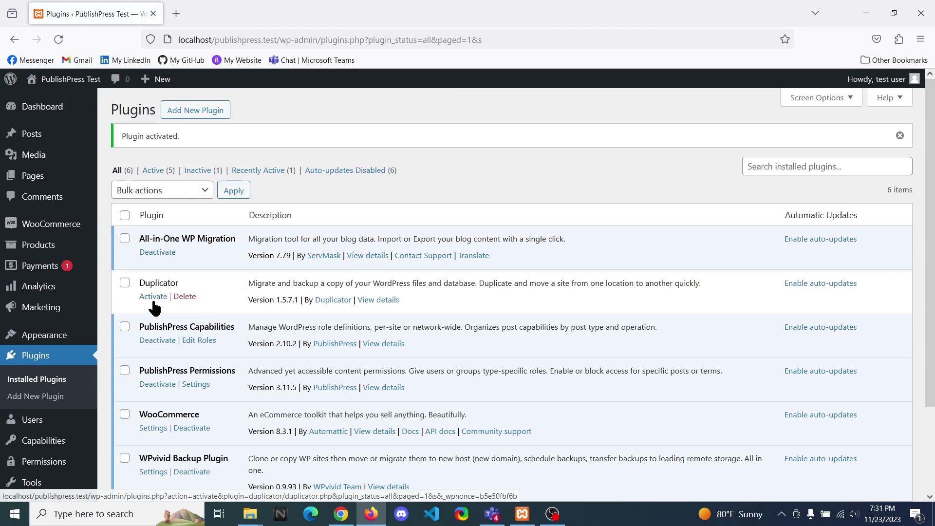
{"action": "left_click", "coordinate": [154, 301]}
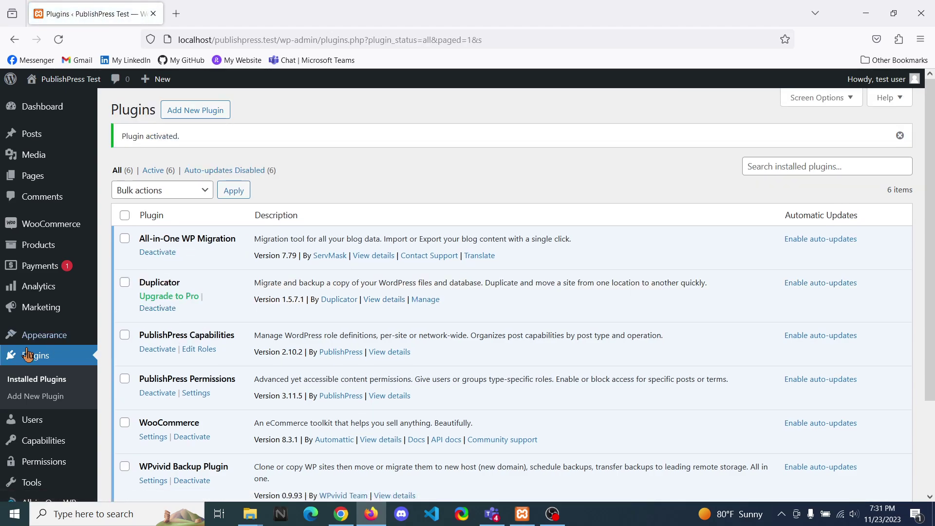
- Open the All-in-One WP Migration and Duplicator pages in separate new tabs and view each one
{"action": "scroll", "coordinate": [26, 353], "scroll_direction": "down", "scroll_amount": 3}
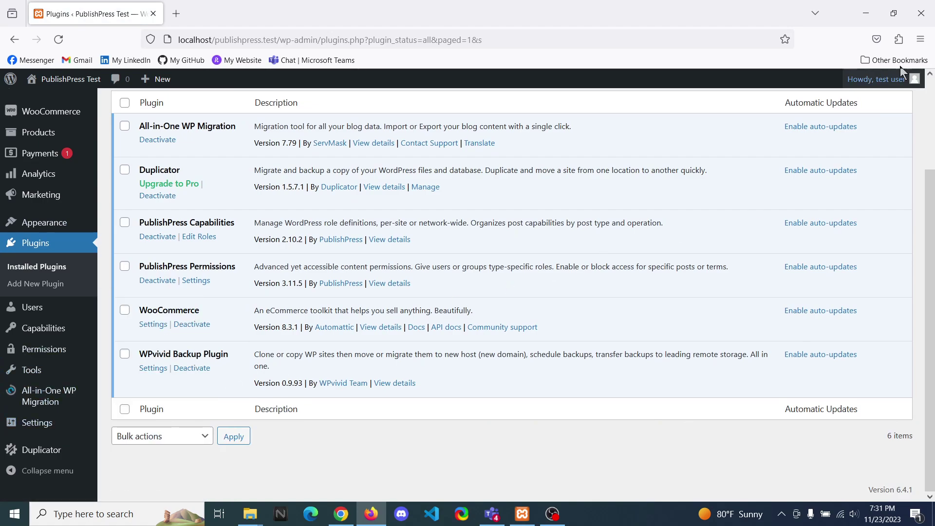
{"action": "mouse_move", "coordinate": [885, 92]}
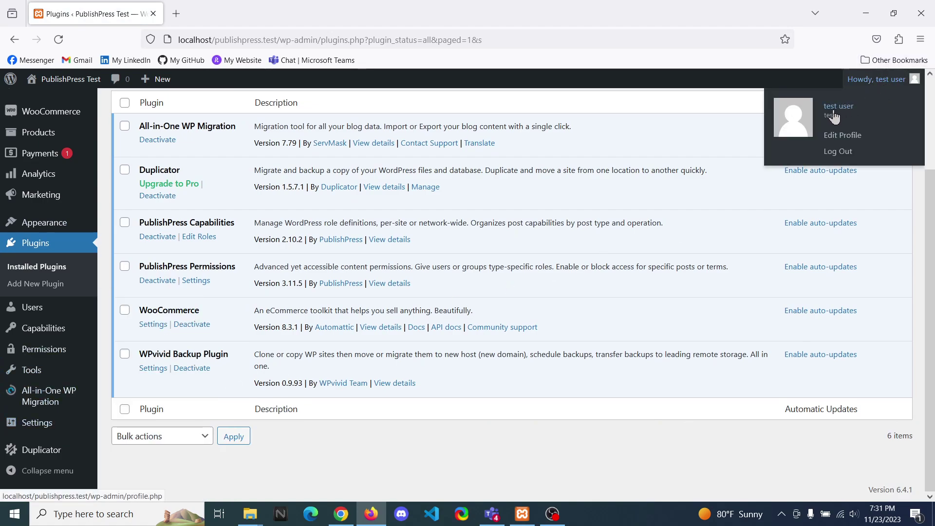
{"action": "middle_click", "coordinate": [35, 405]}
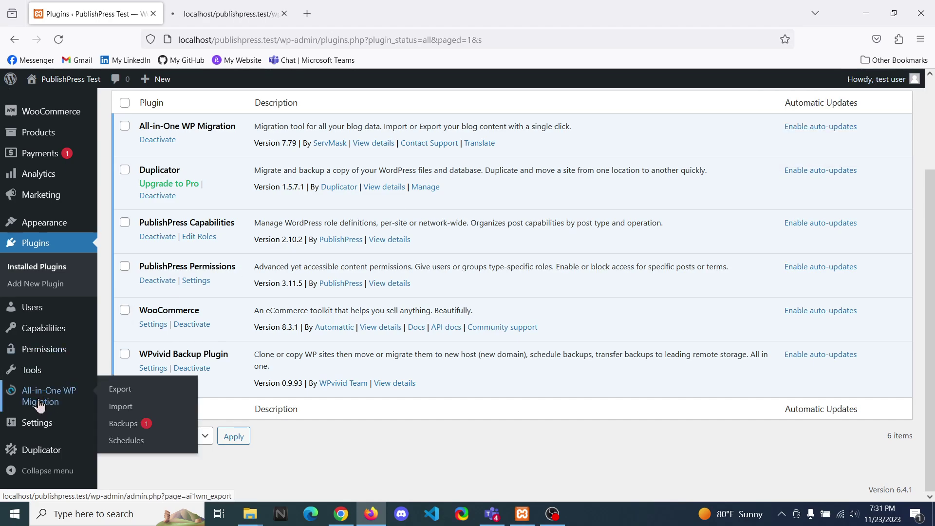
{"action": "middle_click", "coordinate": [14, 449]}
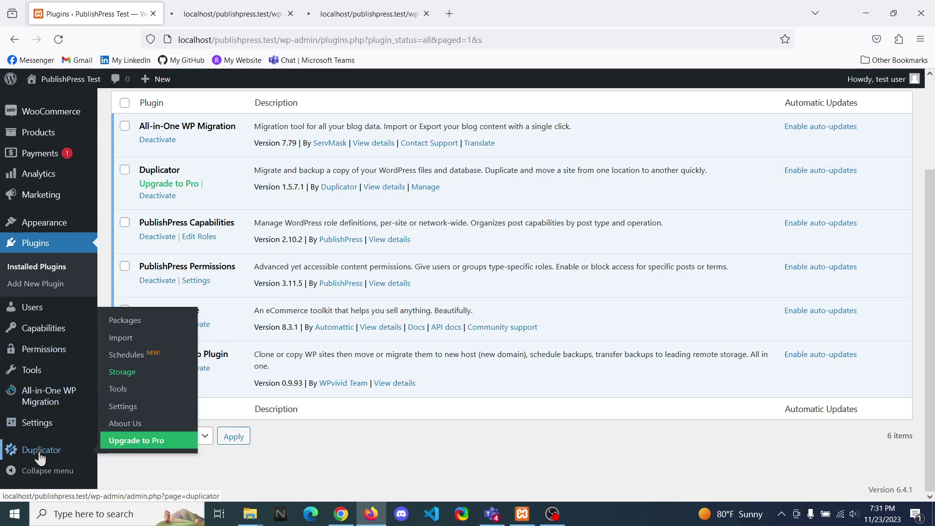
{"action": "left_click", "coordinate": [209, 13]}
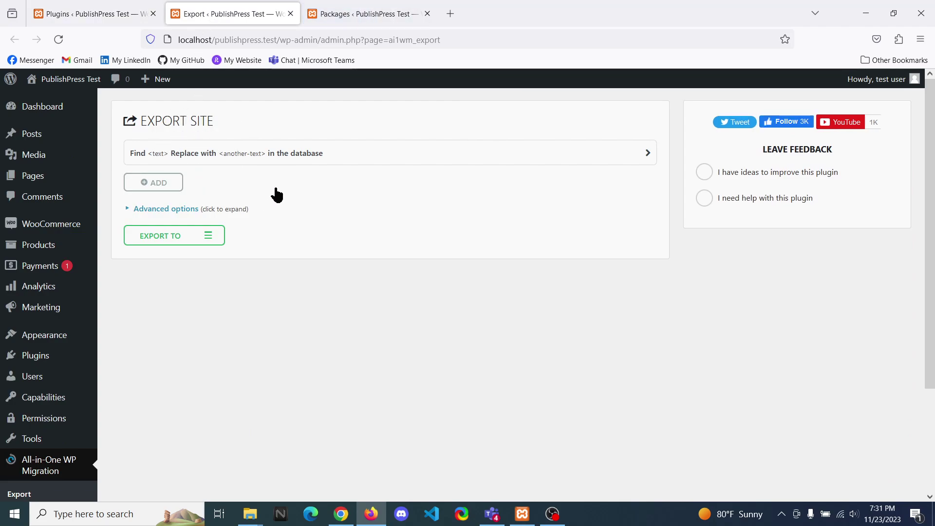
{"action": "left_click", "coordinate": [335, 14]}
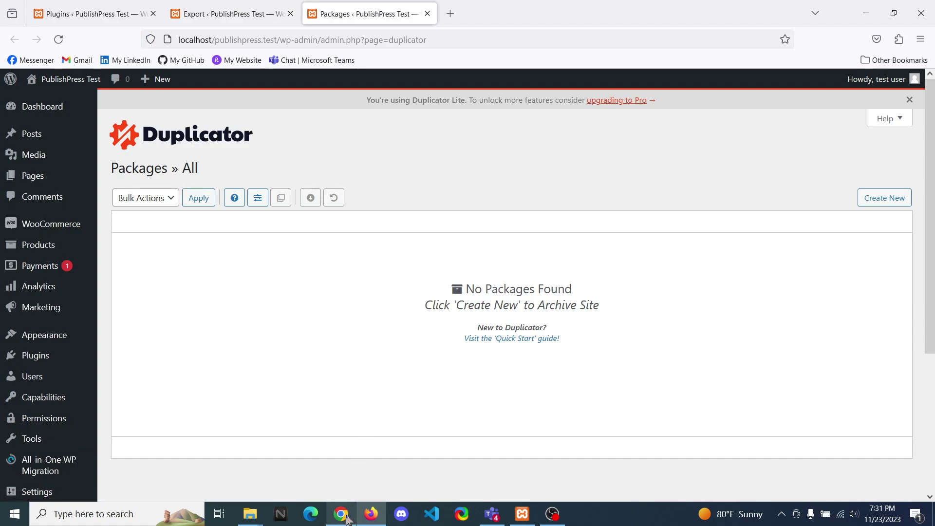
- Switch back to Chrome, where the administrator account has the test user's edit page open
{"action": "mouse_move", "coordinate": [348, 520]}
{"action": "left_click", "coordinate": [344, 474]}
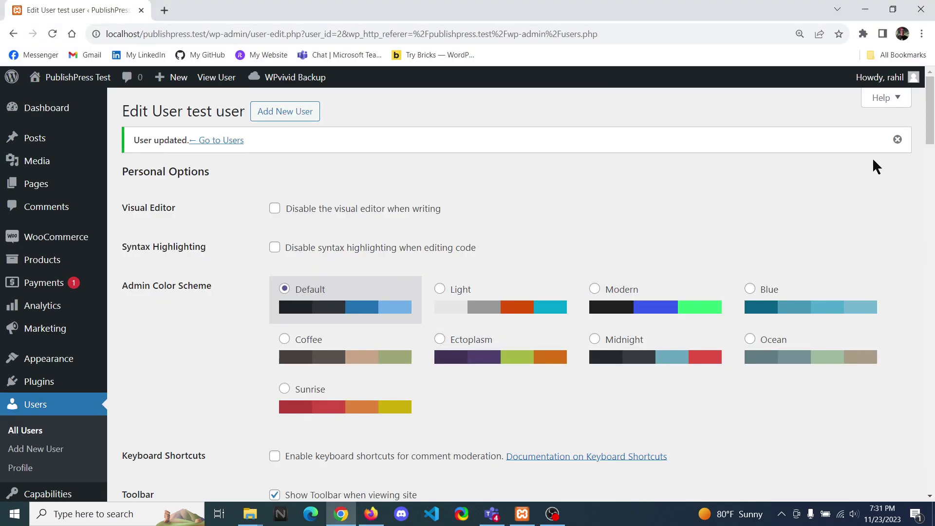
{"action": "mouse_move", "coordinate": [891, 78]}
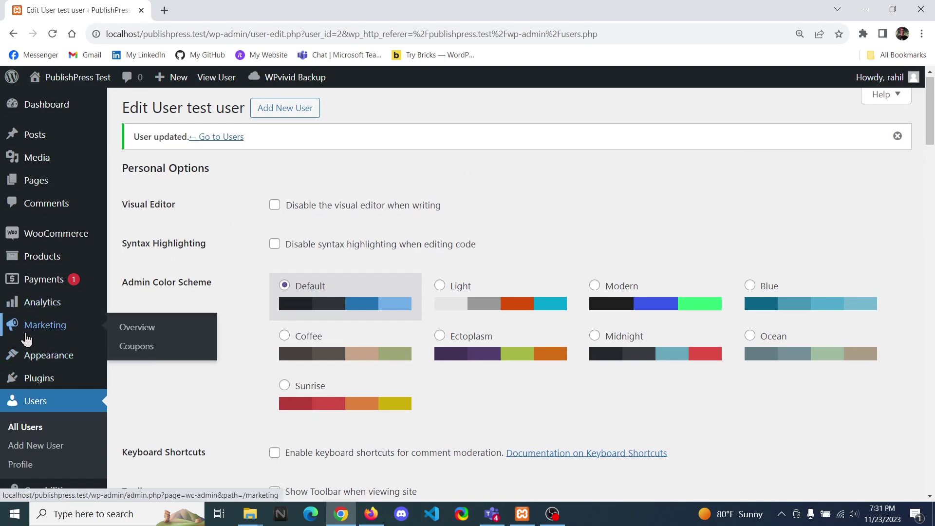
- Open the role capabilities page in PublishPress Capabilities and keep Administrator Copy as the selected role
{"action": "scroll", "coordinate": [27, 336], "scroll_direction": "down", "scroll_amount": 3}
{"action": "mouse_move", "coordinate": [54, 365]}
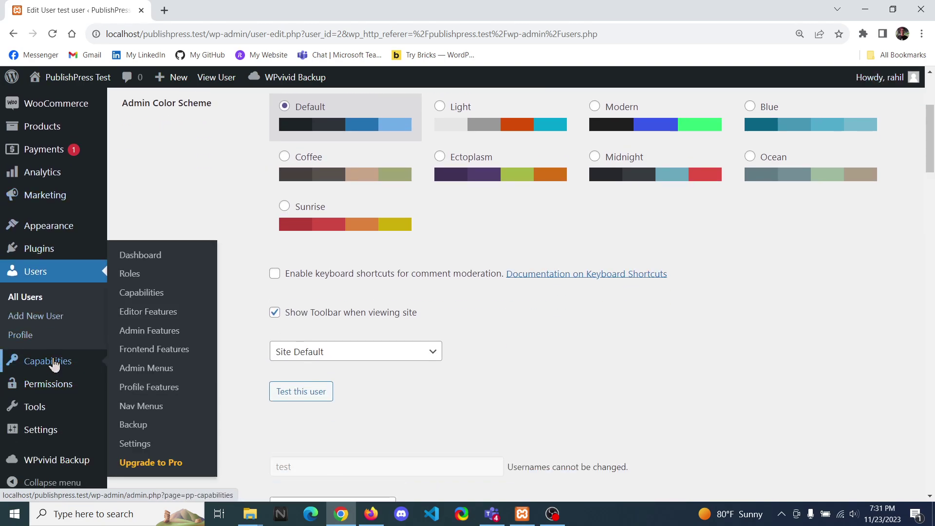
{"action": "left_click", "coordinate": [136, 298]}
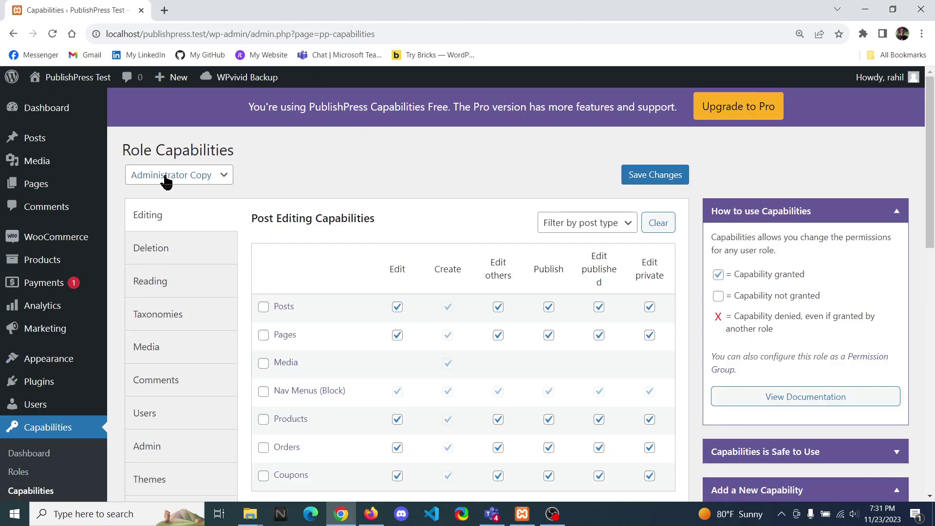
{"action": "left_click", "coordinate": [162, 178]}
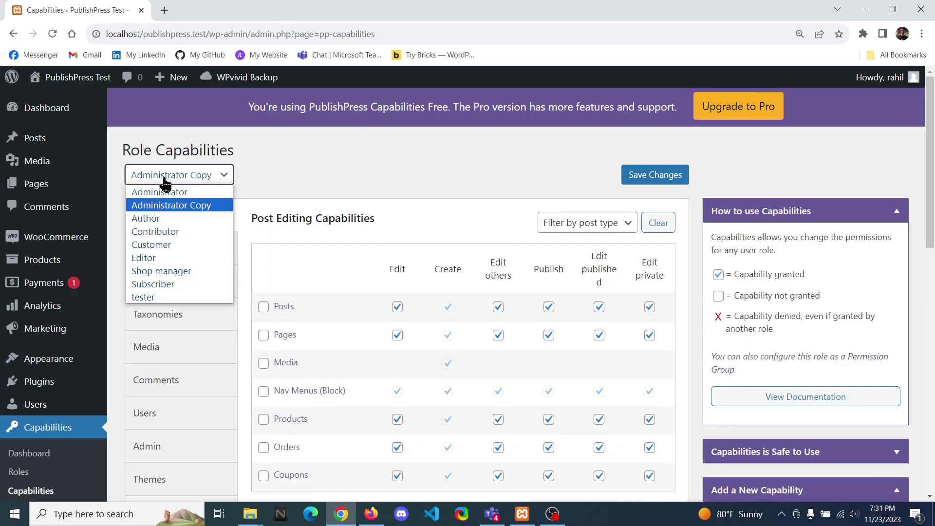
{"action": "left_click", "coordinate": [174, 180]}
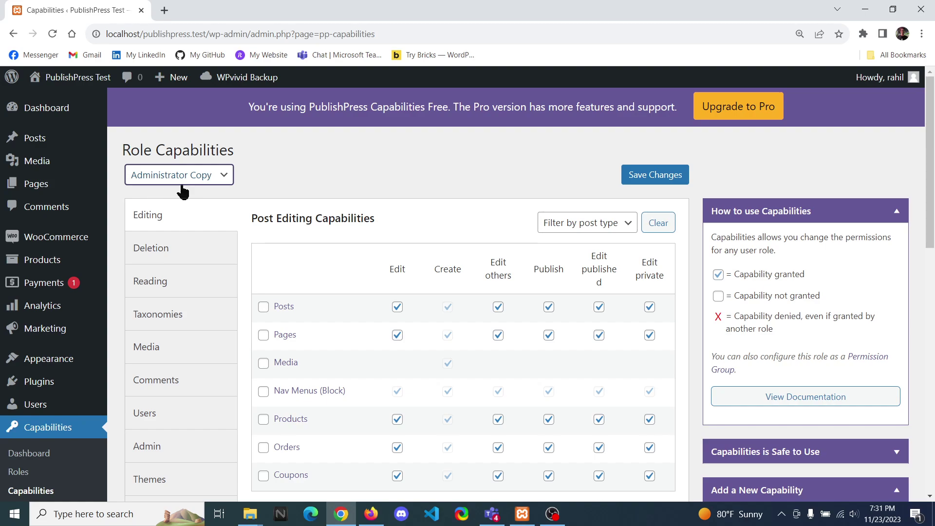
- Remove the export and import capabilities in the Admin group from the Administrator Copy role and save the changes
{"action": "scroll", "coordinate": [156, 302], "scroll_direction": "down", "scroll_amount": 2}
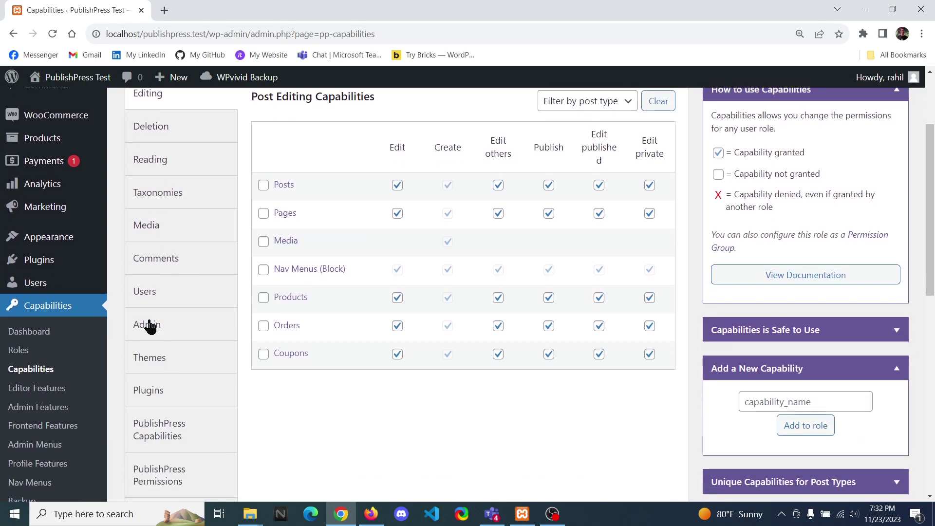
{"action": "left_click", "coordinate": [153, 335]}
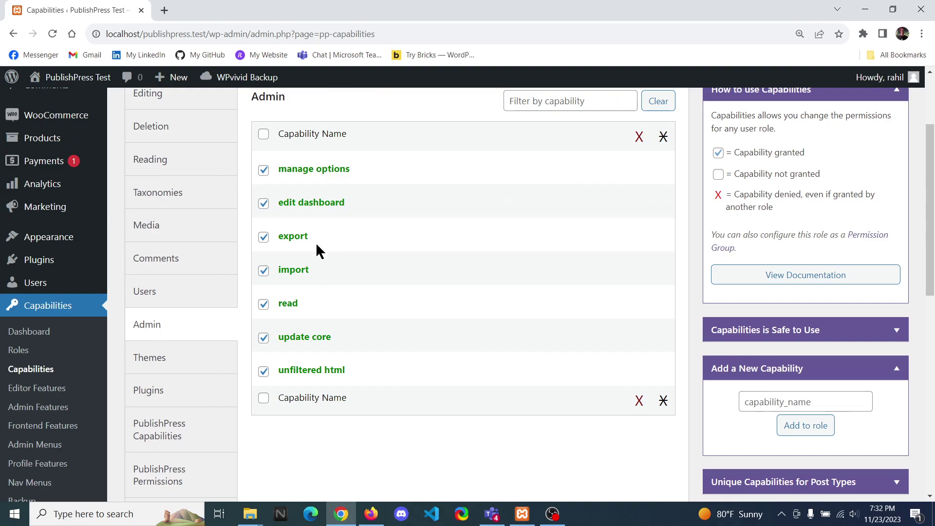
{"action": "left_click", "coordinate": [263, 239]}
{"action": "left_click", "coordinate": [266, 270]}
{"action": "scroll", "coordinate": [521, 261], "scroll_direction": "up", "scroll_amount": 3}
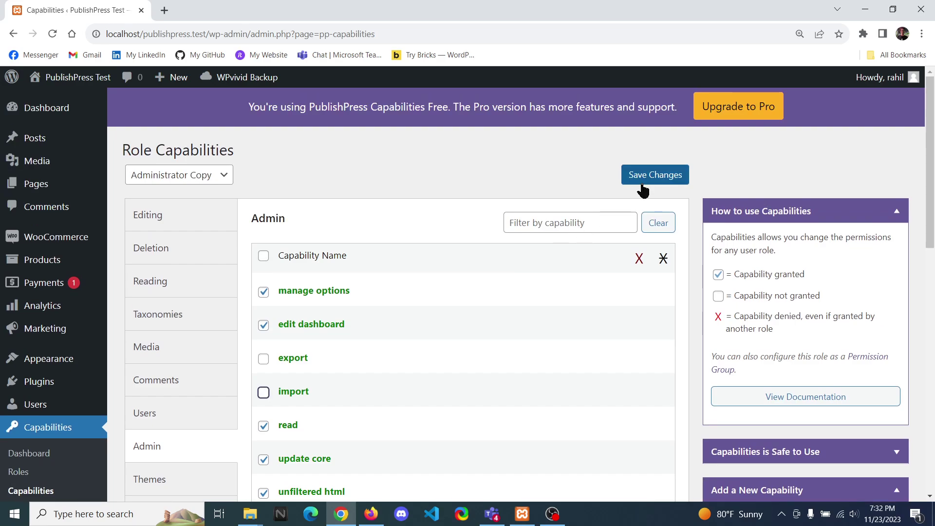
{"action": "left_click", "coordinate": [650, 183]}
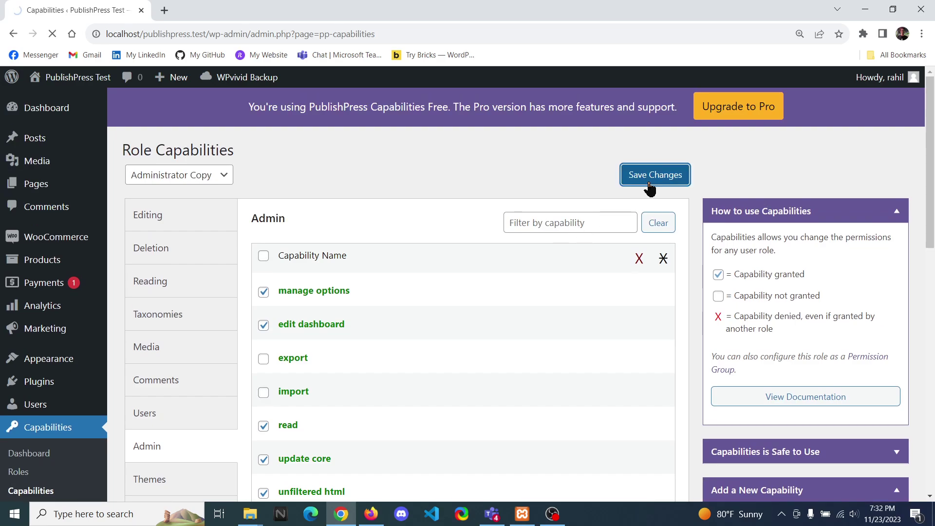
- Switch to Firefox, close the Export and Packages pages, and reload the test user's Plugins page
{"action": "left_click", "coordinate": [365, 515]}
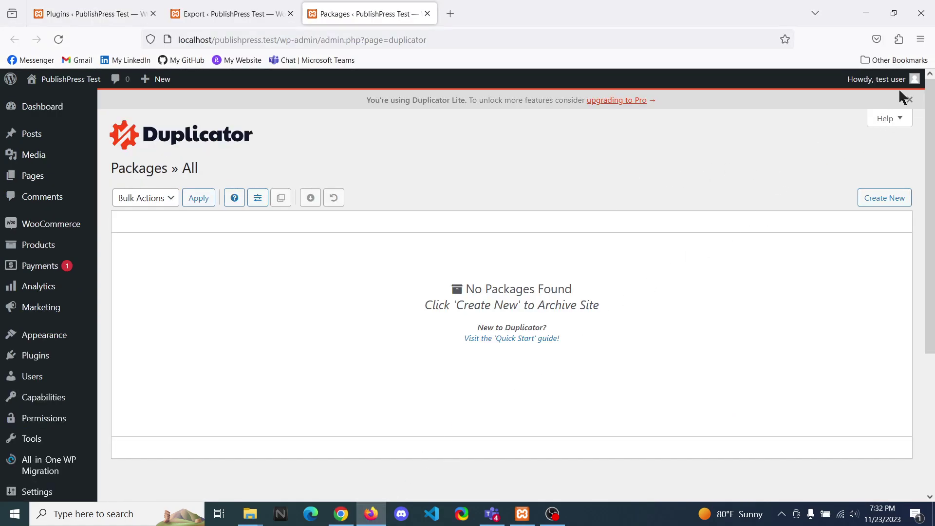
{"action": "middle_click", "coordinate": [231, 16]}
{"action": "middle_click", "coordinate": [231, 16]}
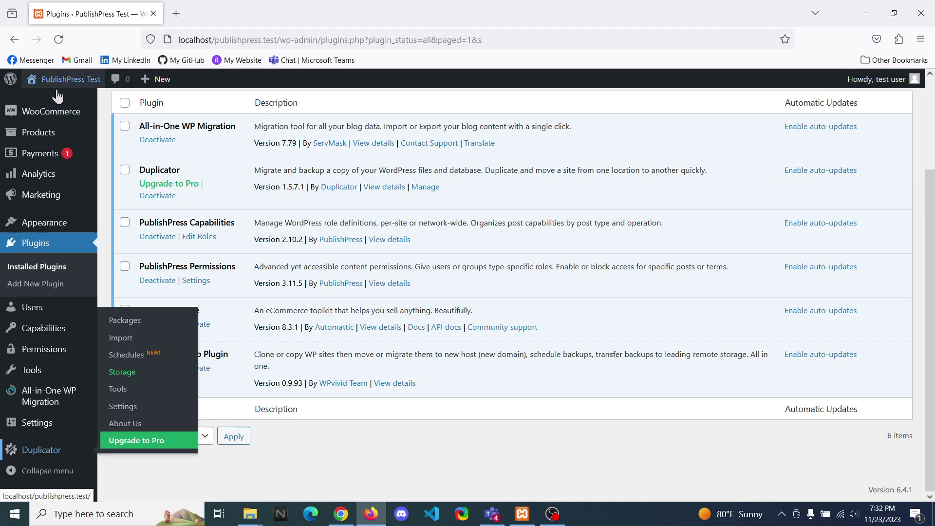
{"action": "scroll", "coordinate": [53, 107], "scroll_direction": "up", "scroll_amount": 3}
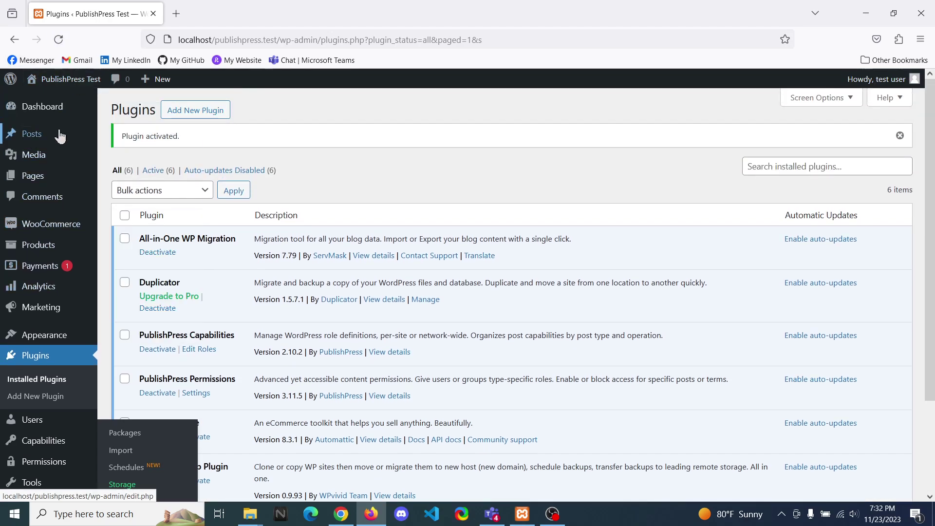
{"action": "left_click", "coordinate": [59, 39]}
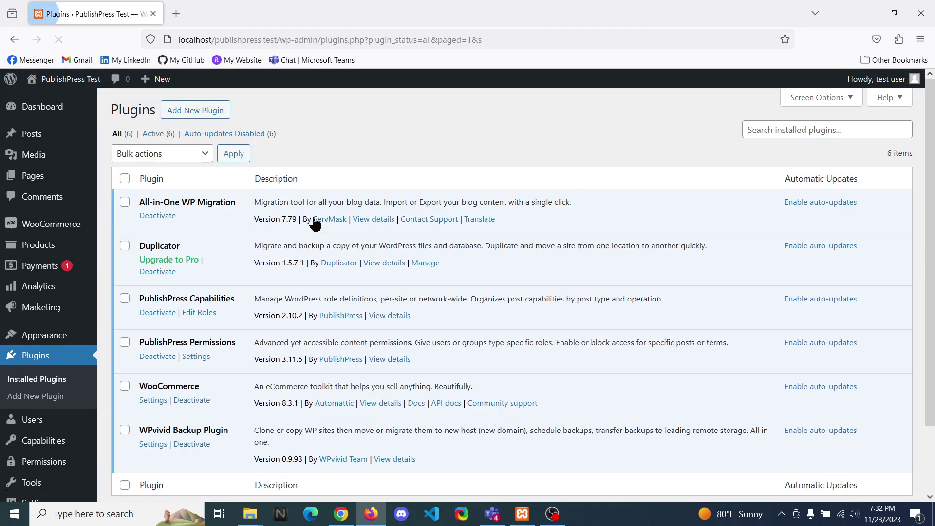
- Open the Duplicator Tools page as the test user and highlight the message shown there
{"action": "scroll", "coordinate": [19, 429], "scroll_direction": "down", "scroll_amount": 2}
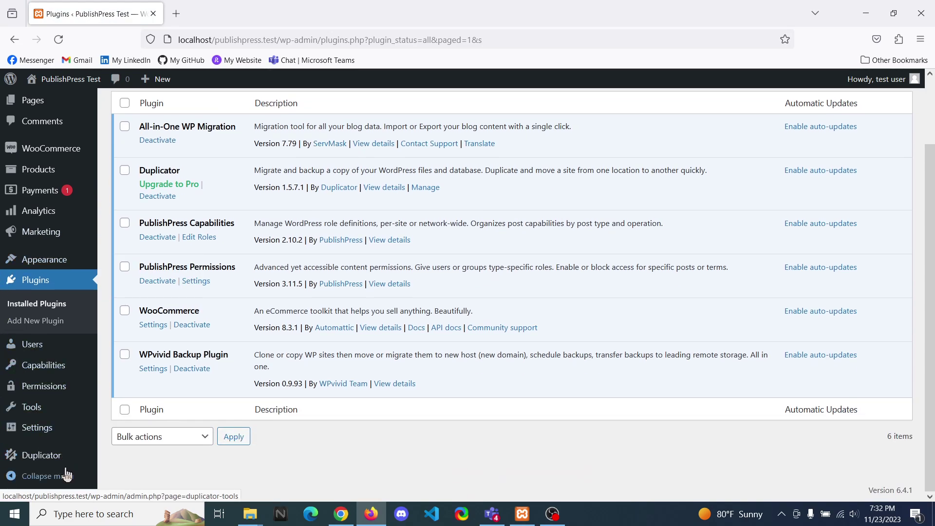
{"action": "left_click", "coordinate": [41, 463]}
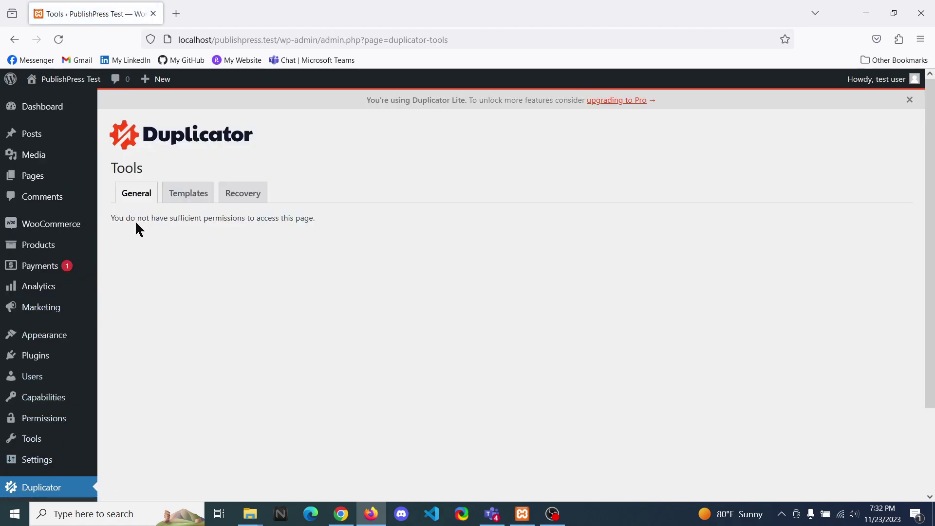
{"action": "left_click_drag", "start_coordinate": [125, 218], "coordinate": [291, 223]}
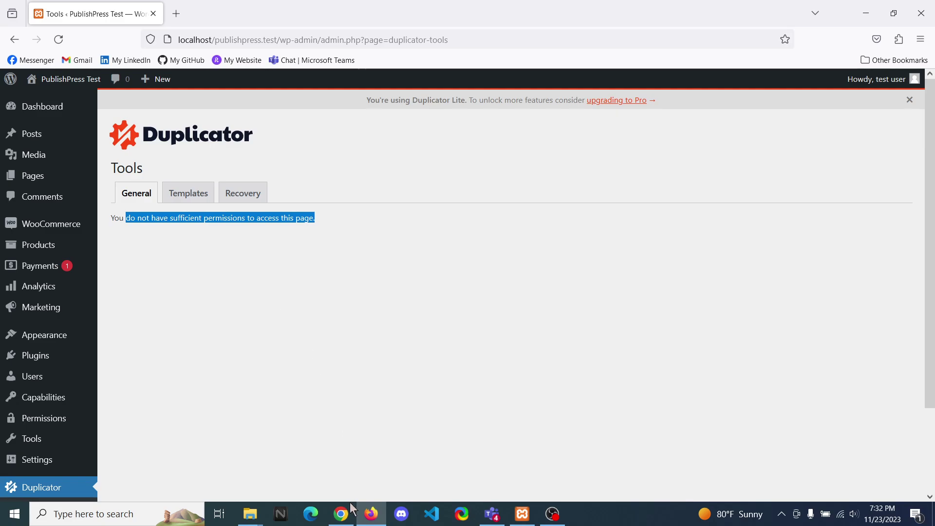
- Switch to Chrome and open the WPvivid Backup, All-in-One WP Migration and Duplicator pages in separate new tabs
{"action": "left_click", "coordinate": [344, 519]}
{"action": "scroll", "coordinate": [56, 389], "scroll_direction": "down", "scroll_amount": 4}
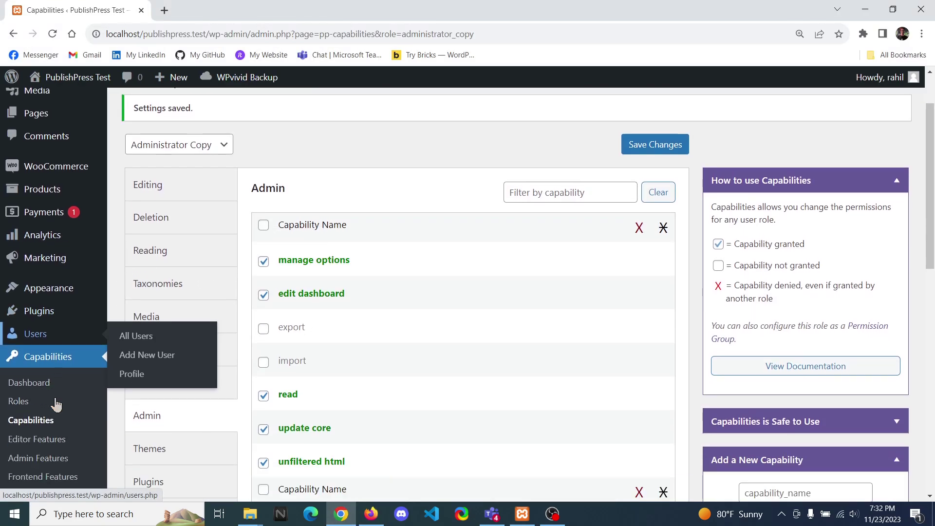
{"action": "scroll", "coordinate": [62, 419], "scroll_direction": "down", "scroll_amount": 3}
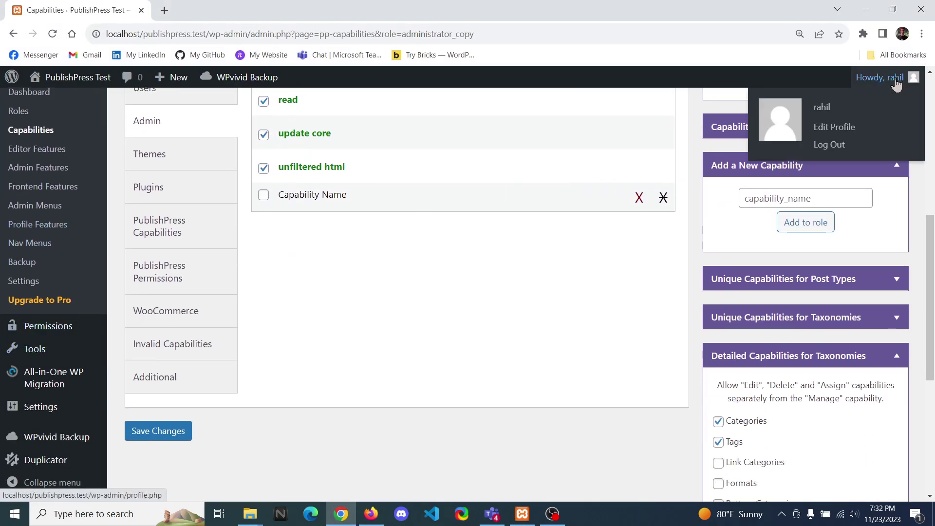
{"action": "middle_click", "coordinate": [55, 449]}
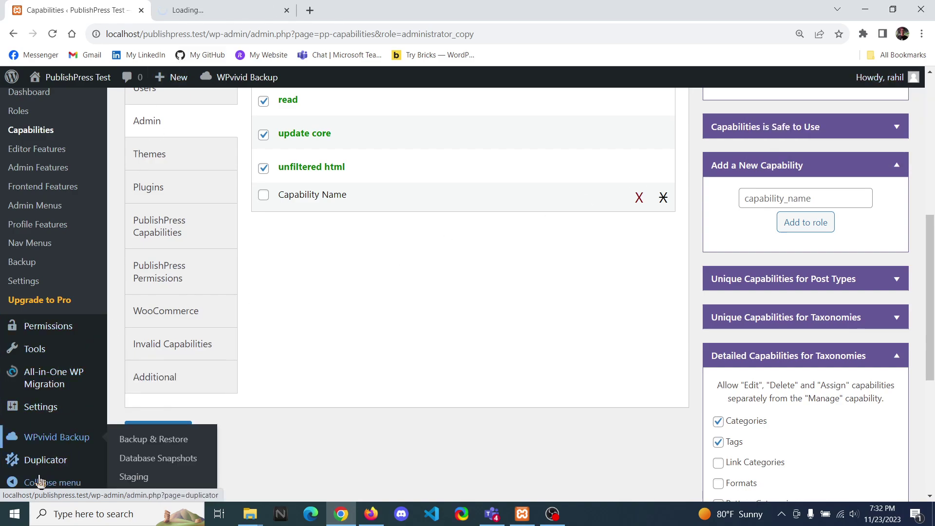
{"action": "middle_click", "coordinate": [51, 380]}
{"action": "middle_click", "coordinate": [44, 459]}
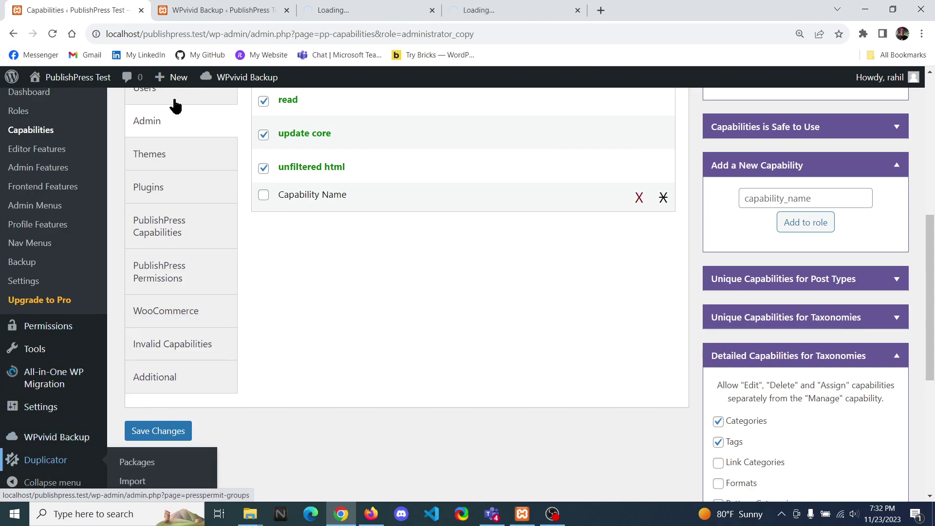
- Copy the WPvivid Backup page address, try loading it in a new Firefox tab as the test user, and highlight the message
{"action": "left_click", "coordinate": [224, 10]}
{"action": "left_click", "coordinate": [251, 34]}
{"action": "key", "text": "ctrl+c"}
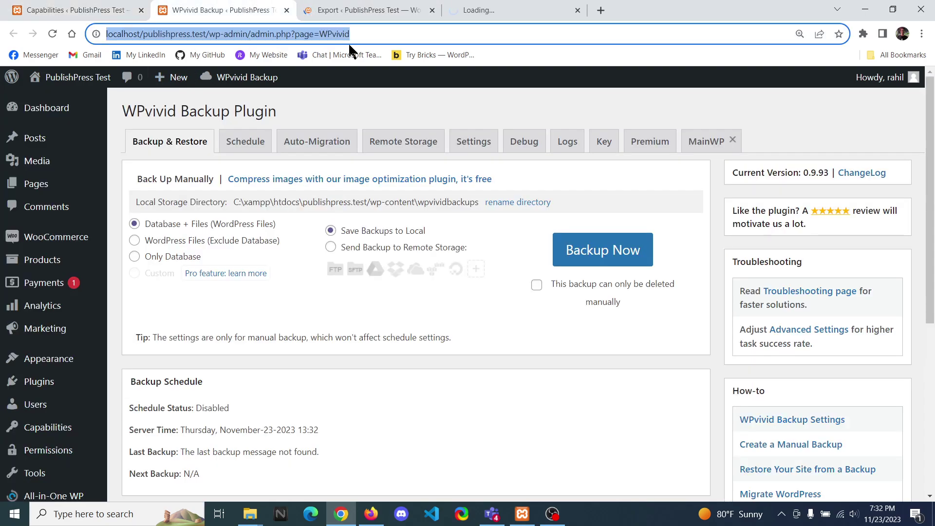
{"action": "key", "text": "alt+Tab"}
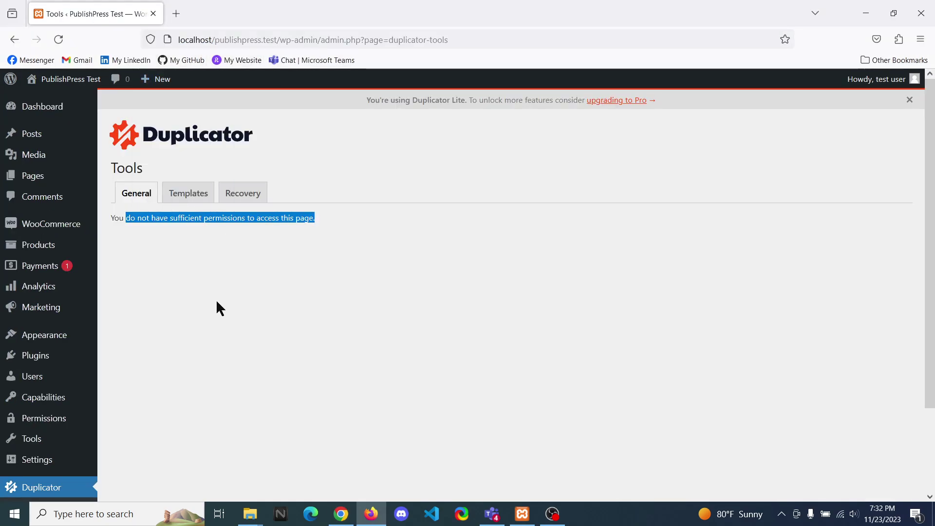
{"action": "left_click", "coordinate": [177, 12]}
{"action": "key", "text": "ctrl+v"}
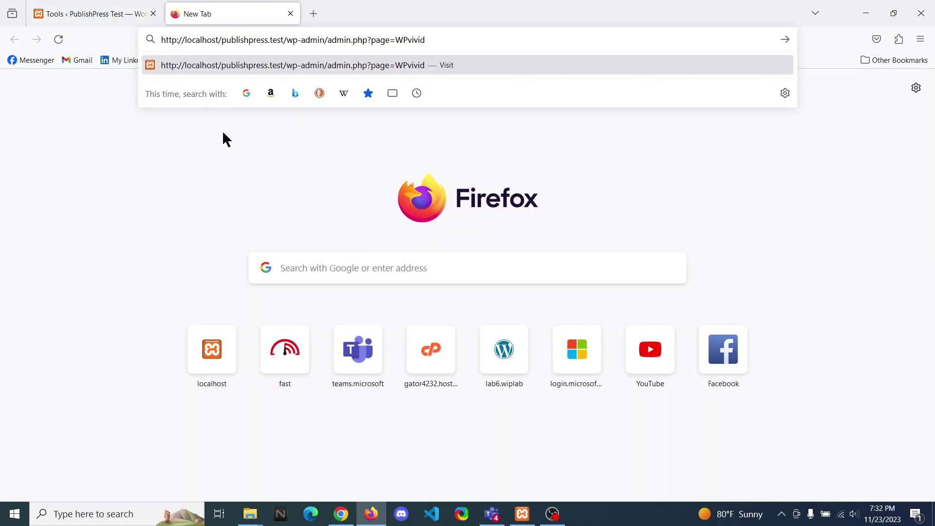
{"action": "key", "text": "Return"}
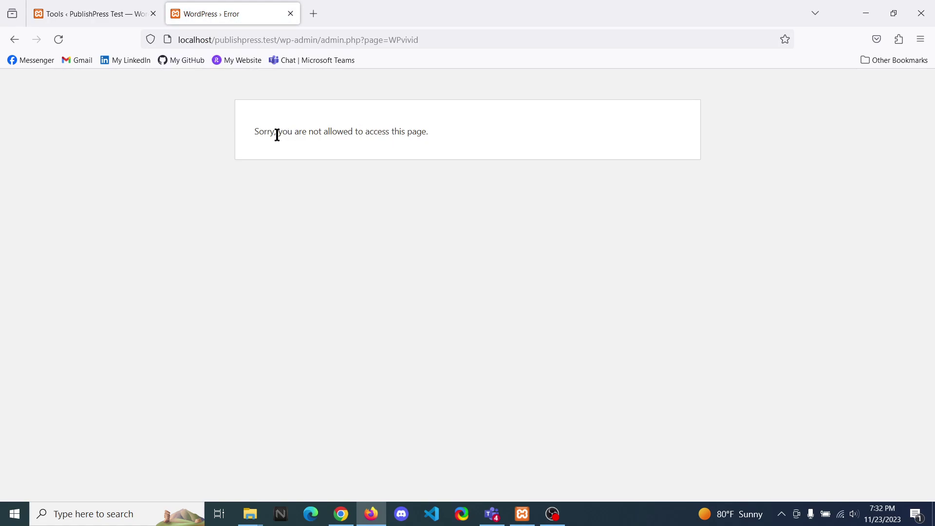
{"action": "left_click_drag", "start_coordinate": [278, 132], "coordinate": [457, 130]}
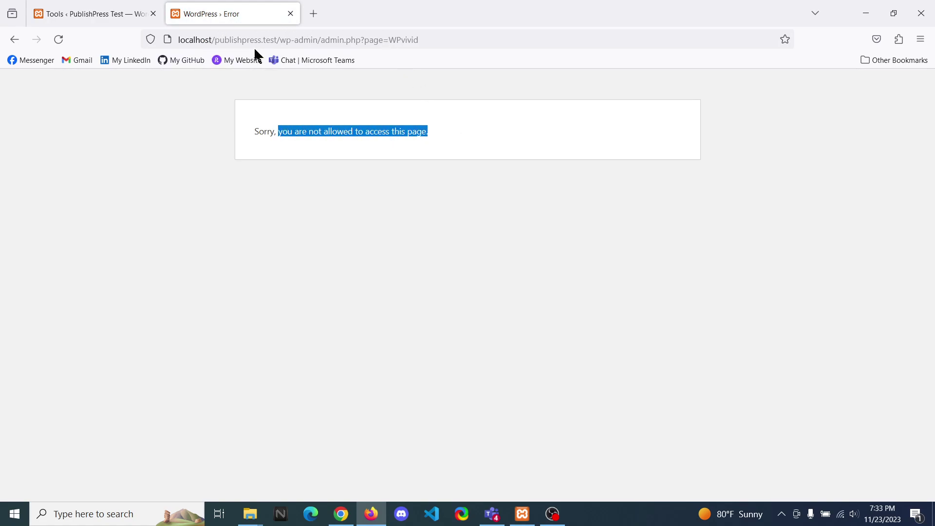
- Copy the All-in-One WP Migration export page address from Chrome, try it in a new Firefox tab, and highlight the message
{"action": "key", "text": "alt+Tab"}
{"action": "left_click", "coordinate": [363, 11]}
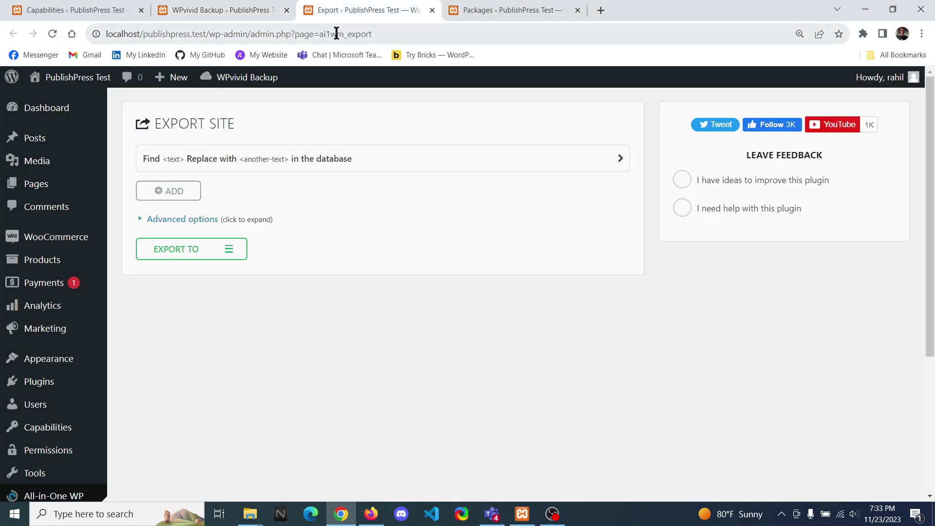
{"action": "left_click", "coordinate": [332, 34]}
{"action": "key", "text": "alt+Tab"}
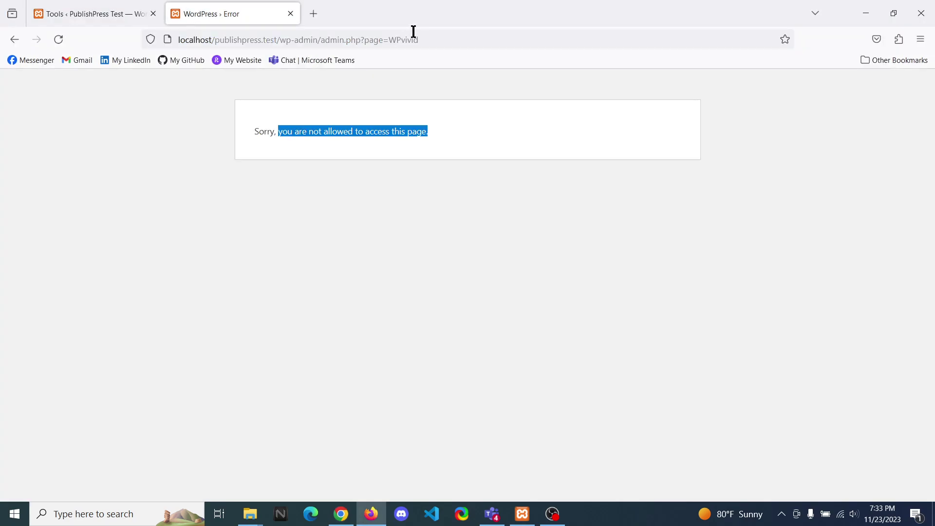
{"action": "left_click", "coordinate": [313, 13]}
{"action": "key", "text": "ctrl+v"}
{"action": "key", "text": "Return"}
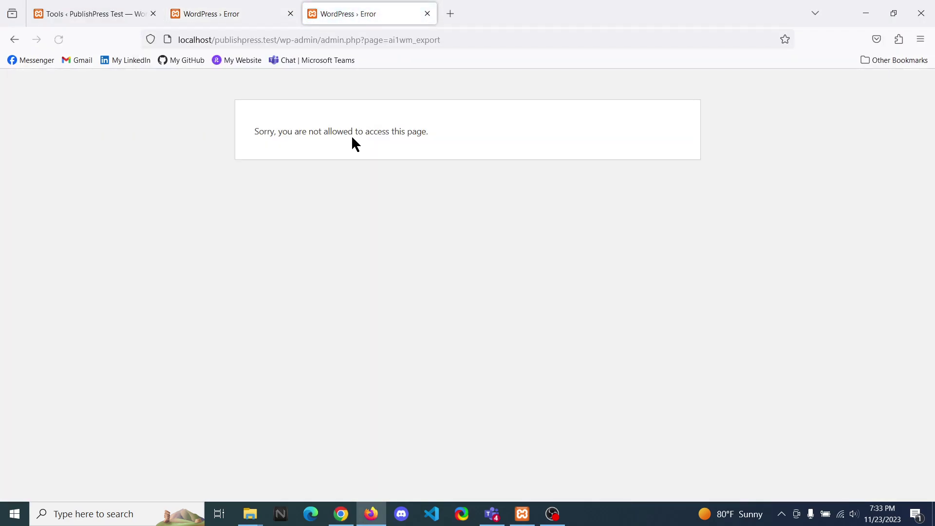
{"action": "left_click_drag", "start_coordinate": [280, 133], "coordinate": [438, 132]}
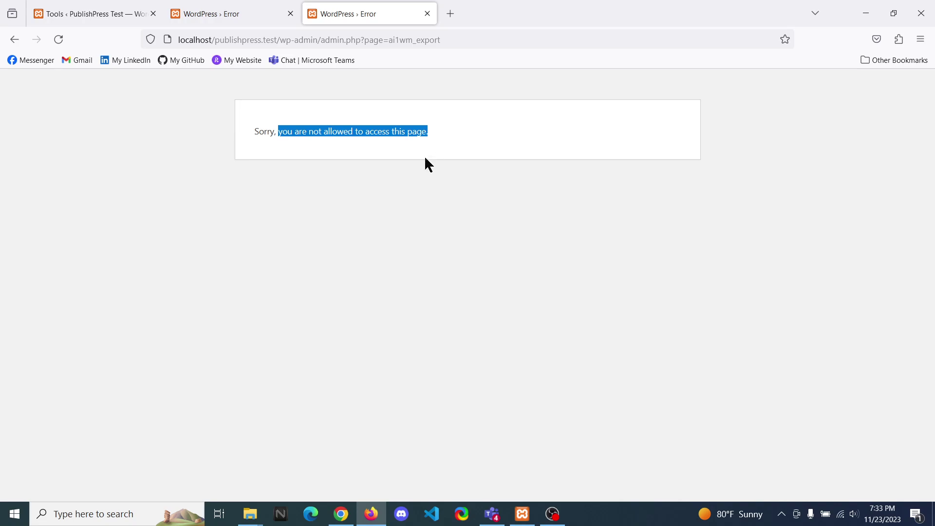
- Copy the Duplicator page address from Chrome, try it in Firefox in place of the WPvivid page, and highlight the message
{"action": "key", "text": "alt+Tab"}
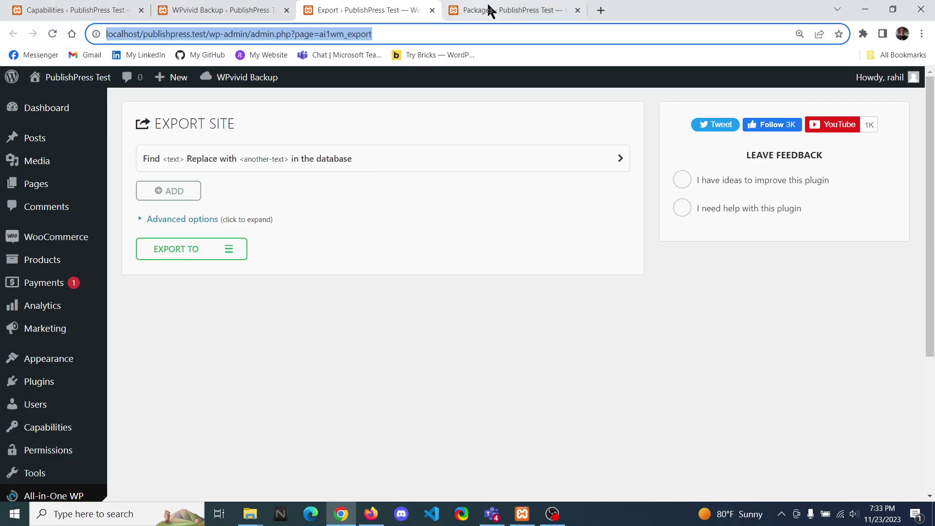
{"action": "left_click", "coordinate": [488, 10]}
{"action": "left_click", "coordinate": [273, 34]}
{"action": "key", "text": "alt+Tab"}
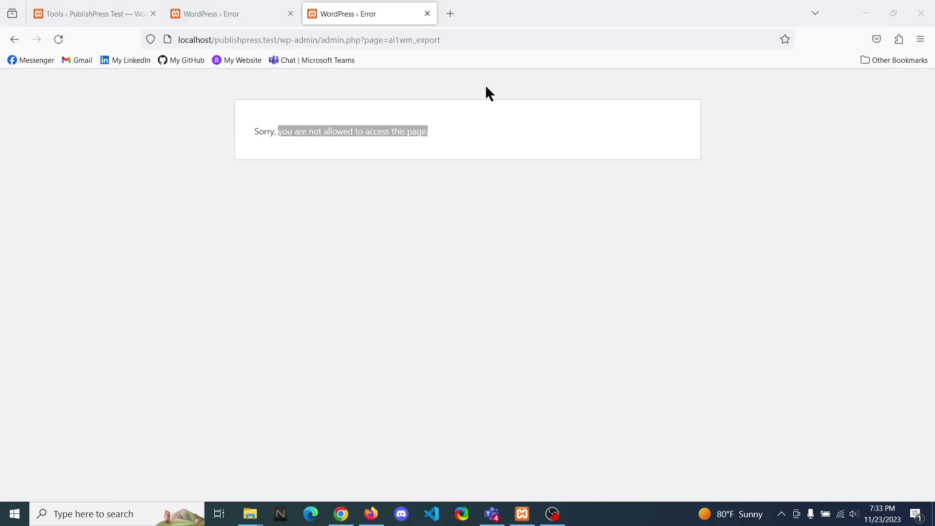
{"action": "left_click", "coordinate": [427, 13]}
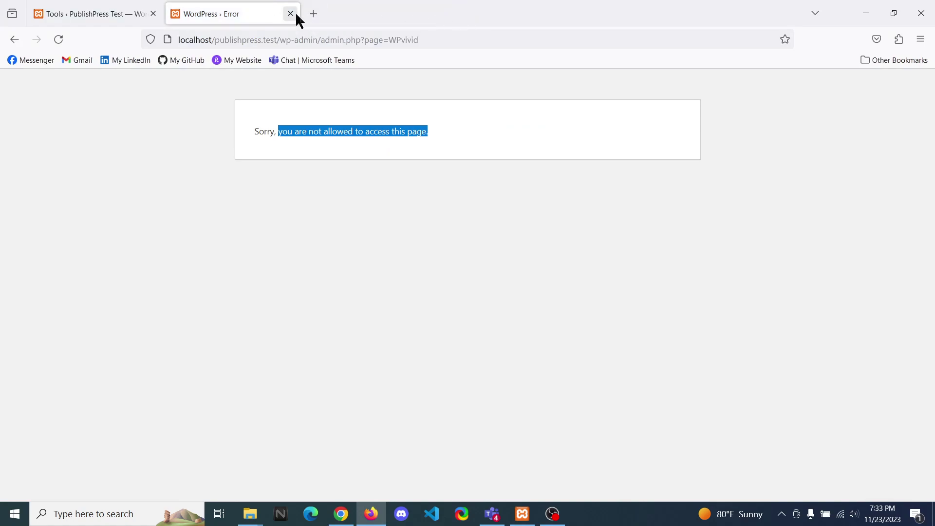
{"action": "left_click", "coordinate": [284, 39]}
{"action": "key", "text": "ctrl+v"}
{"action": "key", "text": "Return"}
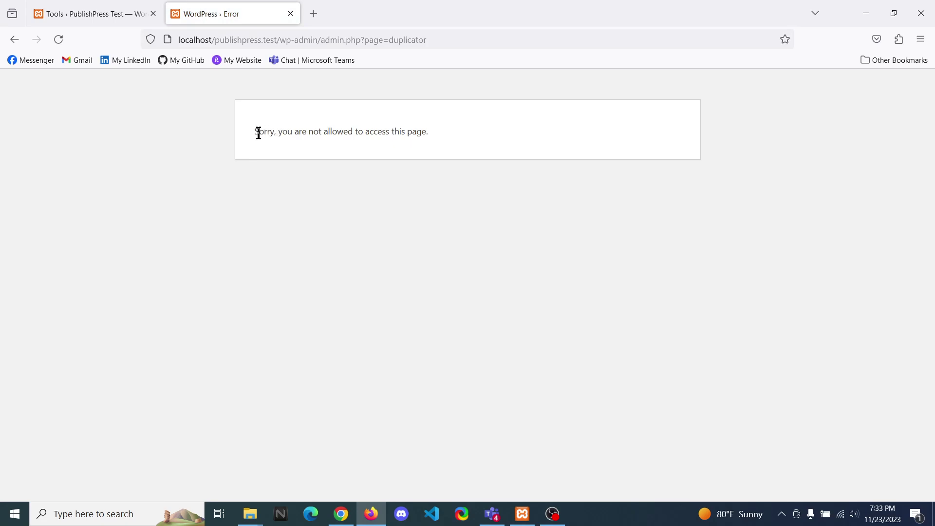
{"action": "left_click_drag", "start_coordinate": [259, 132], "coordinate": [430, 132]}
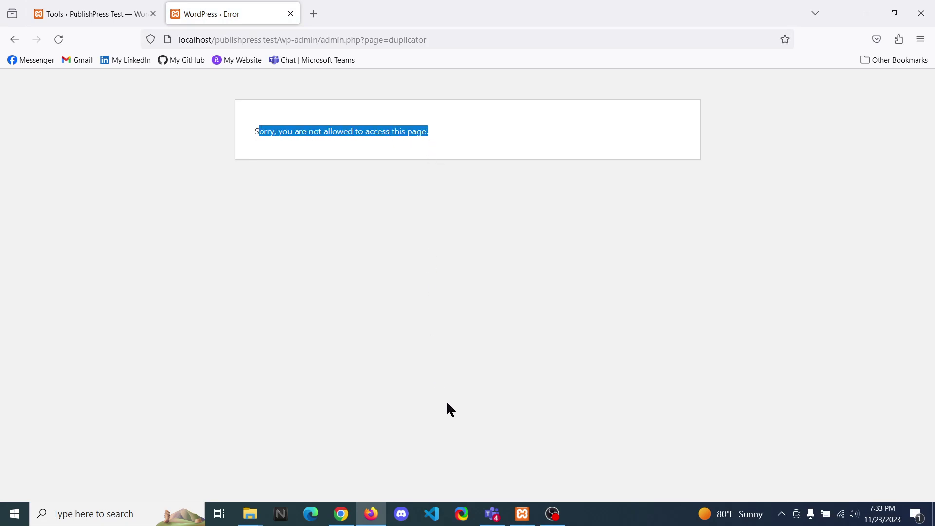
- Switch to Chrome and review the Admin capabilities of the Administrator Copy role, including export and import
{"action": "left_click", "coordinate": [342, 515]}
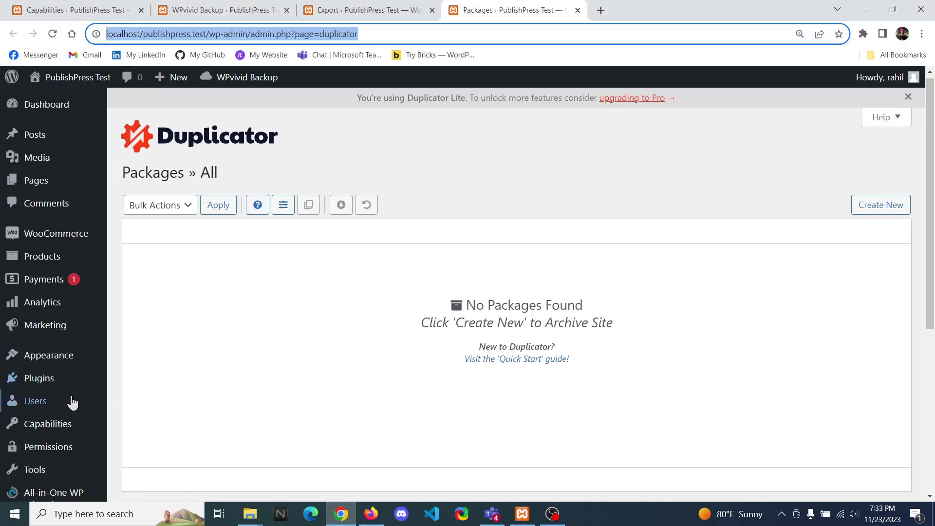
{"action": "scroll", "coordinate": [72, 402], "scroll_direction": "down", "scroll_amount": 1}
{"action": "mouse_move", "coordinate": [59, 366]}
{"action": "left_click", "coordinate": [148, 294]}
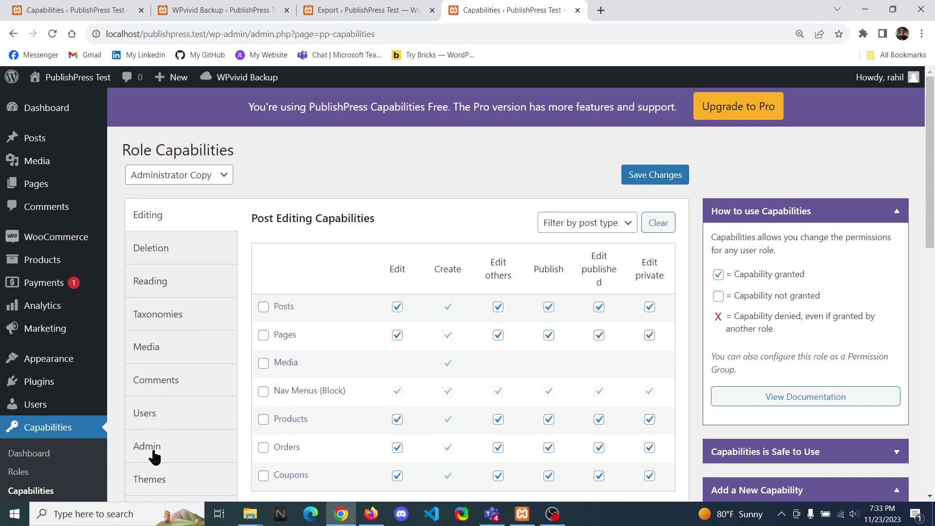
{"action": "left_click", "coordinate": [152, 452]}
{"action": "scroll", "coordinate": [359, 322], "scroll_direction": "down", "scroll_amount": 1}
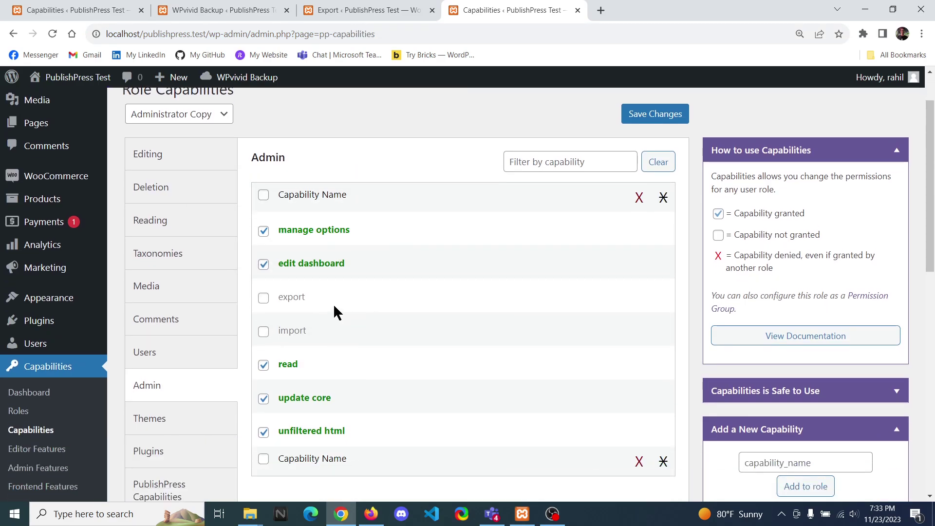